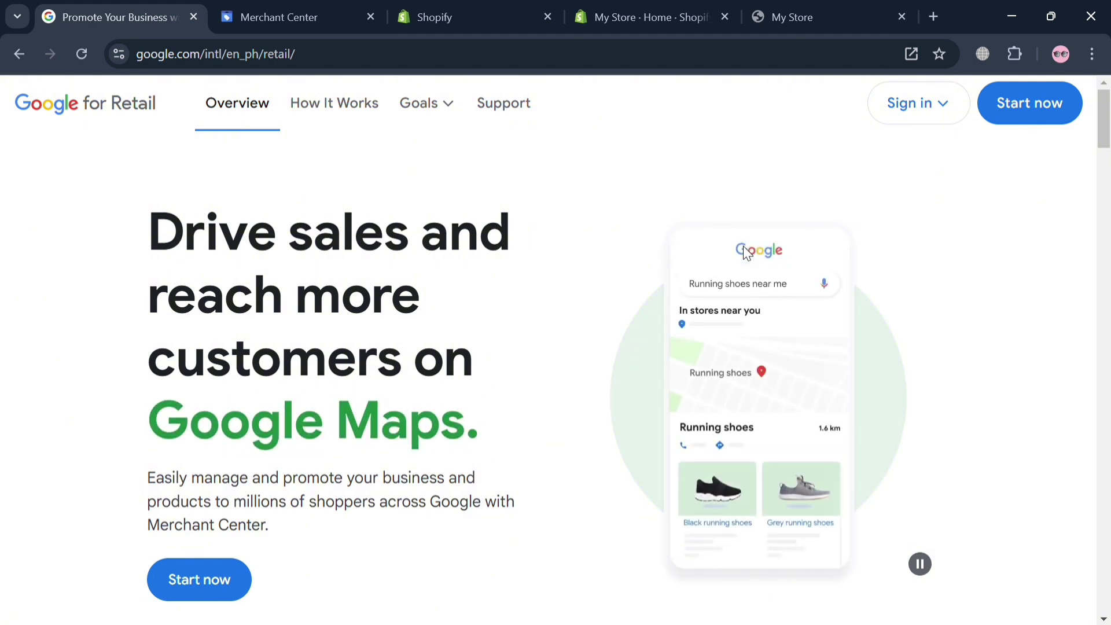
# Examine the Google for Retail overview page, including how to get started, business goals, frequently asked questions and the sign-in options
pyautogui.scroll(-10, 715, 169)
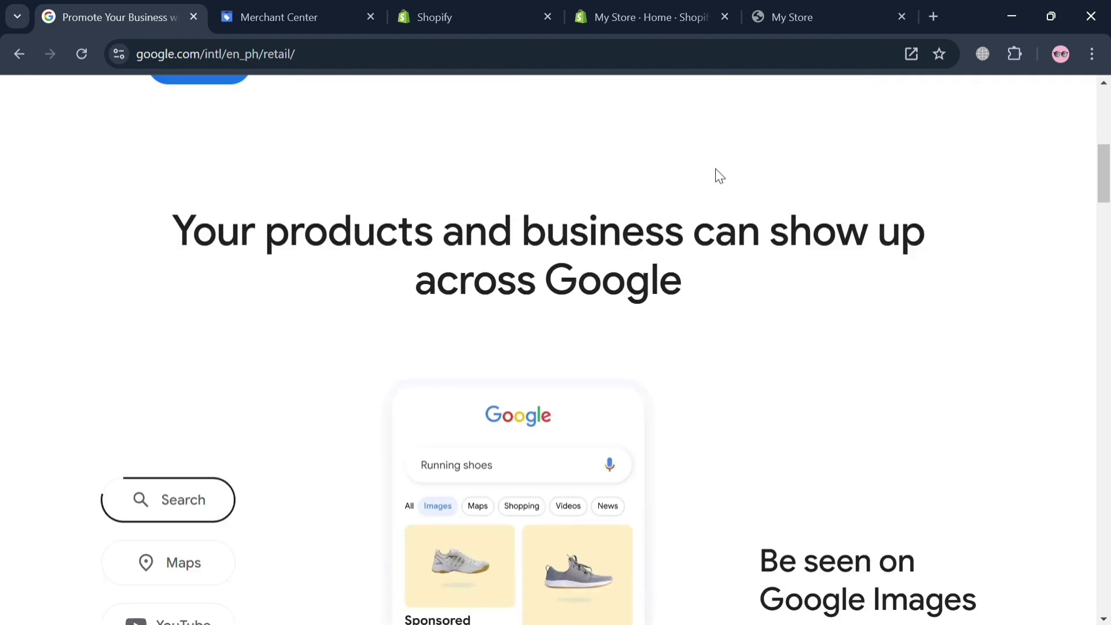
pyautogui.scroll(-12, 715, 168)
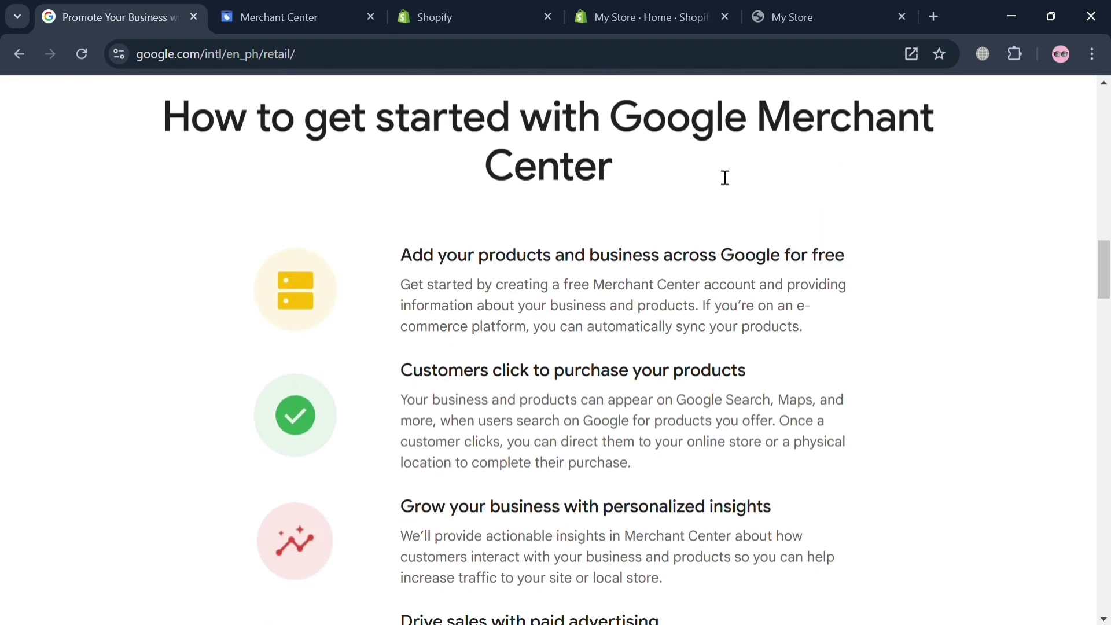
pyautogui.scroll(-6, 719, 177)
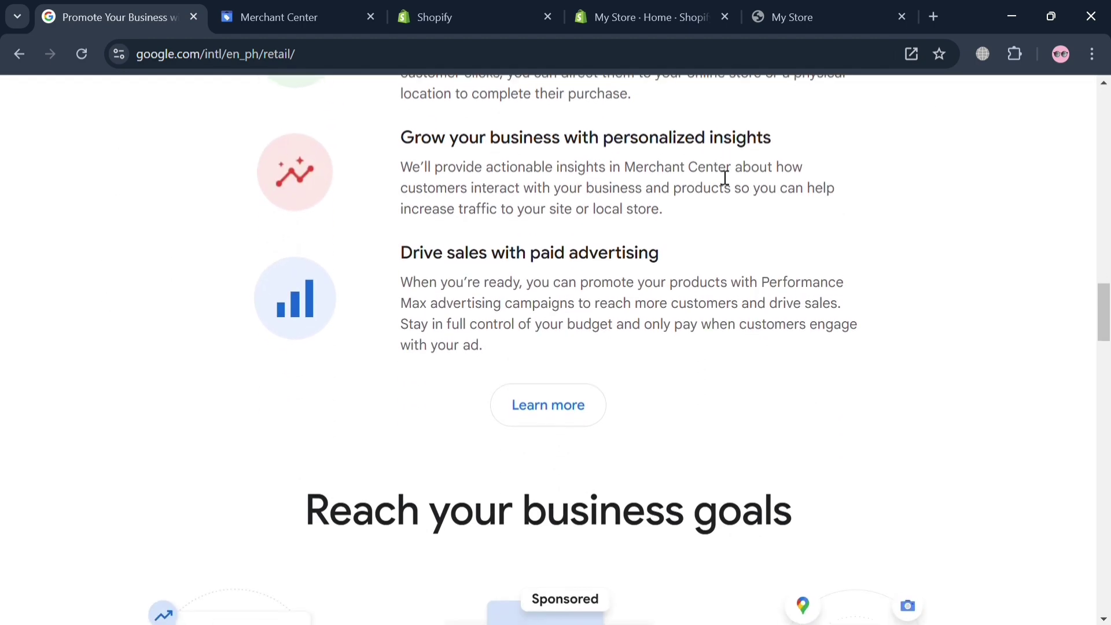
pyautogui.scroll(-5, 726, 178)
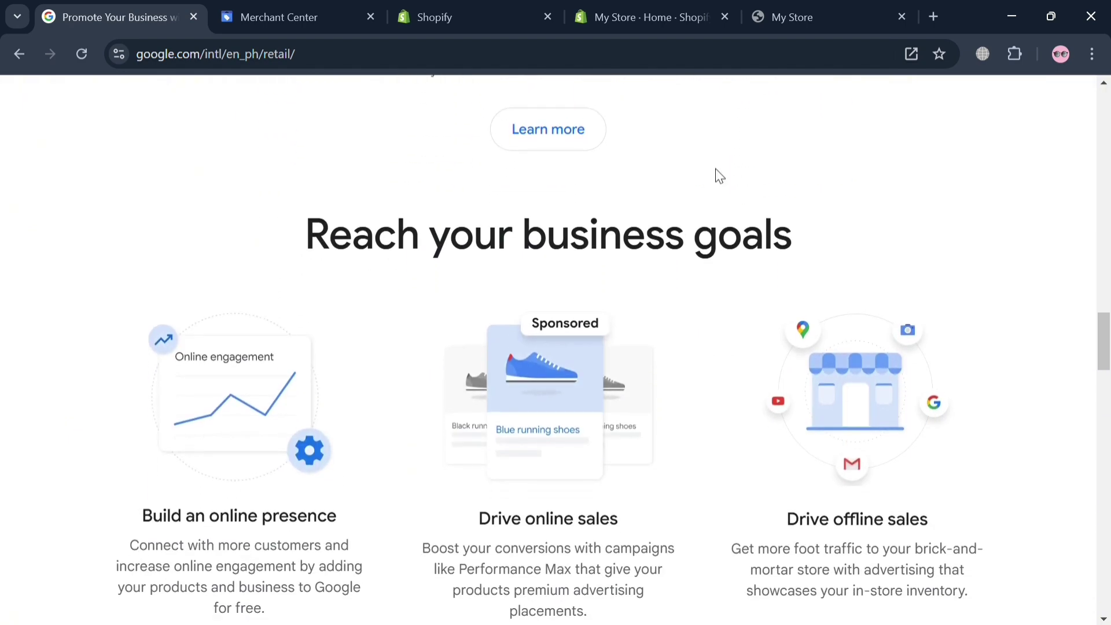
pyautogui.scroll(-7, 724, 176)
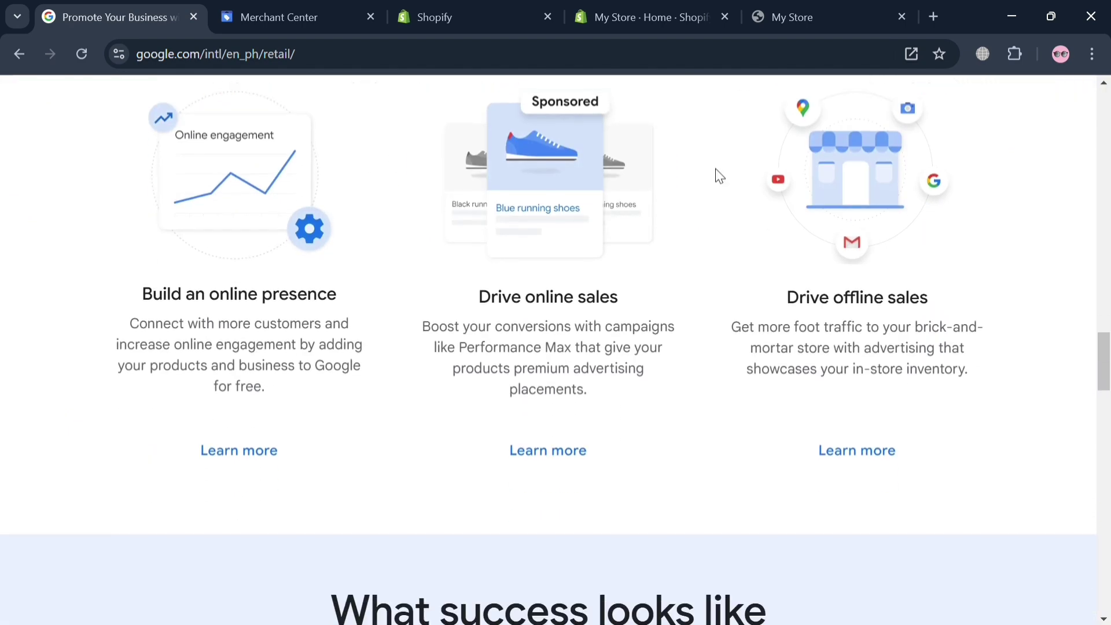
pyautogui.scroll(-11, 719, 176)
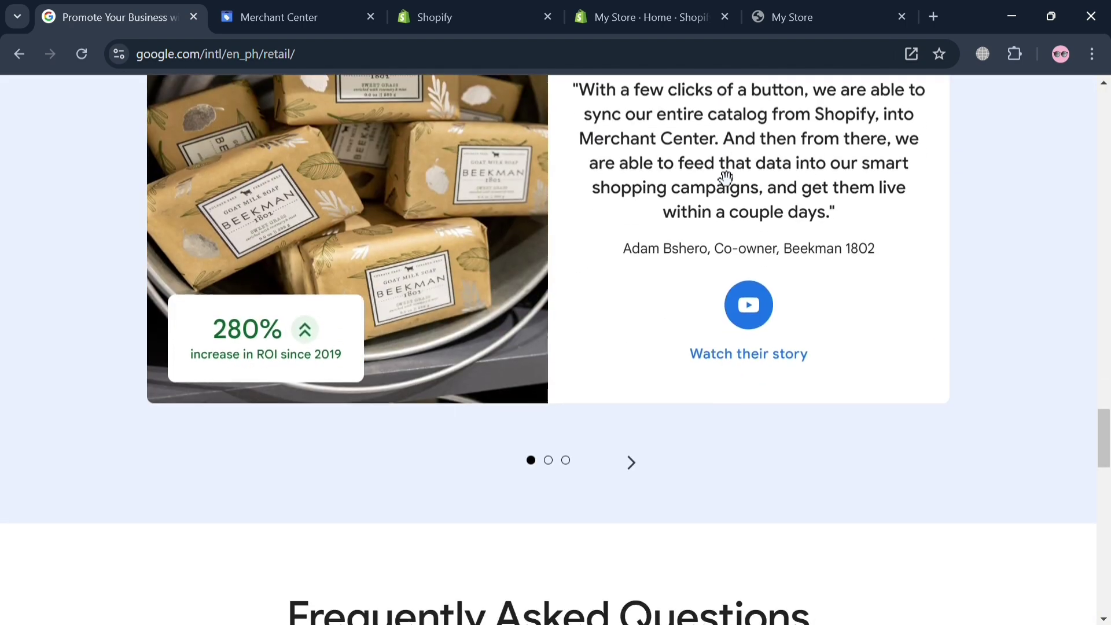
pyautogui.scroll(-13, 723, 178)
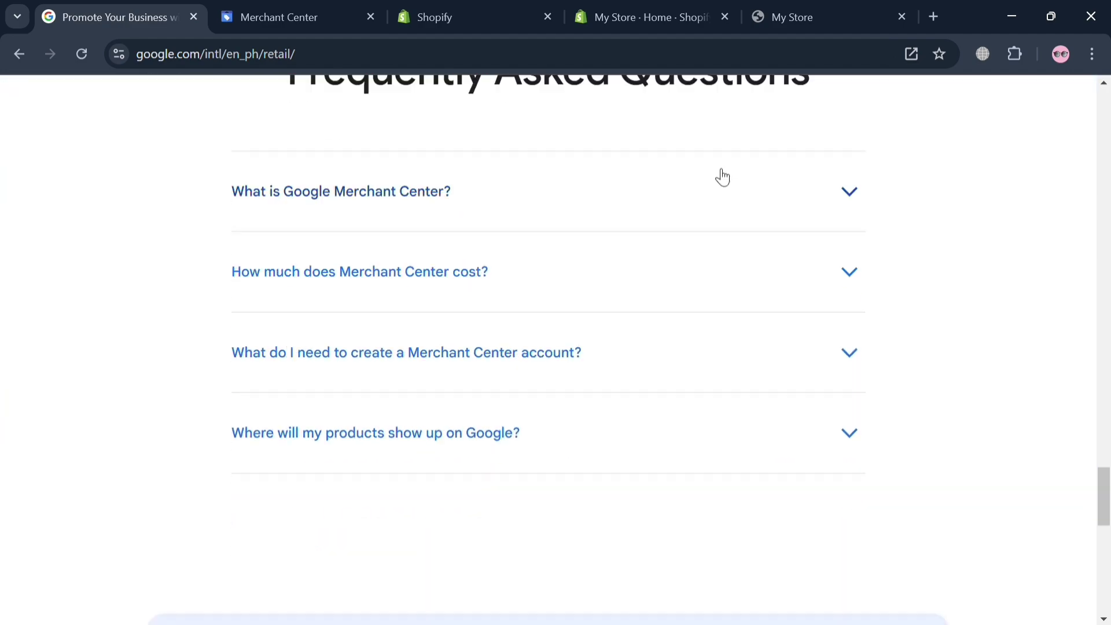
pyautogui.scroll(-6, 723, 177)
pyautogui.scroll(7, 719, 176)
pyautogui.scroll(20, 716, 170)
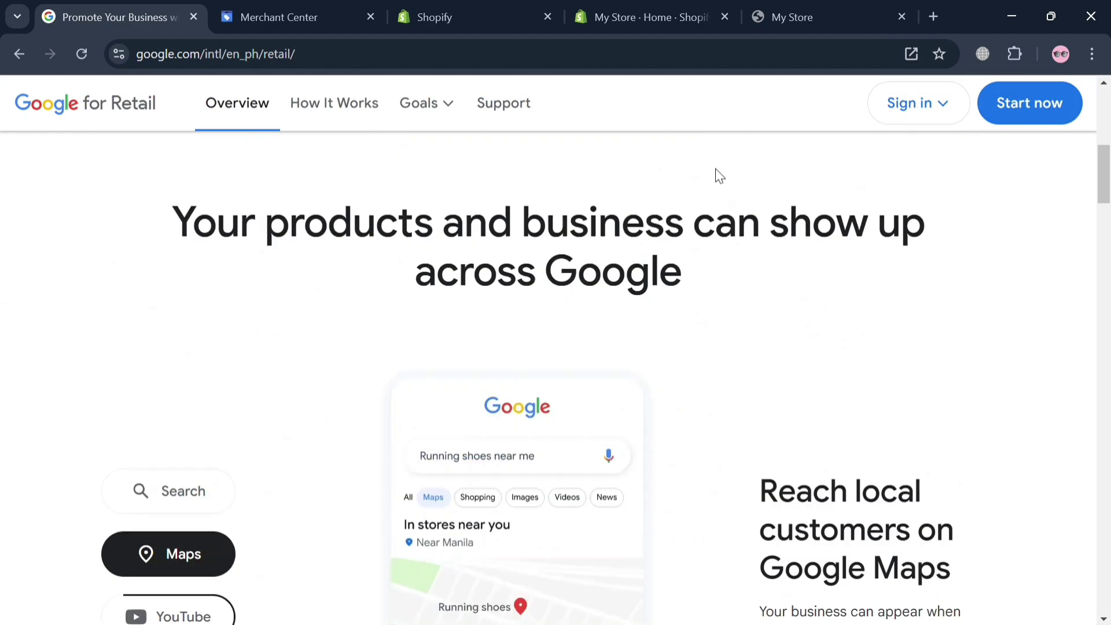
pyautogui.click(438, 105)
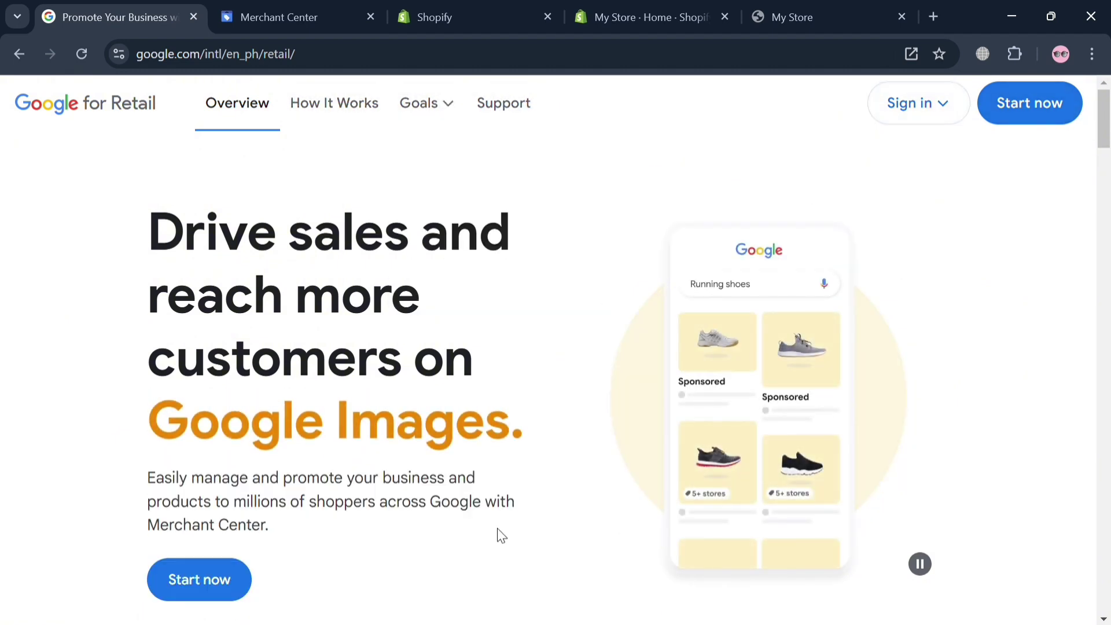
pyautogui.scroll(-20, 428, 496)
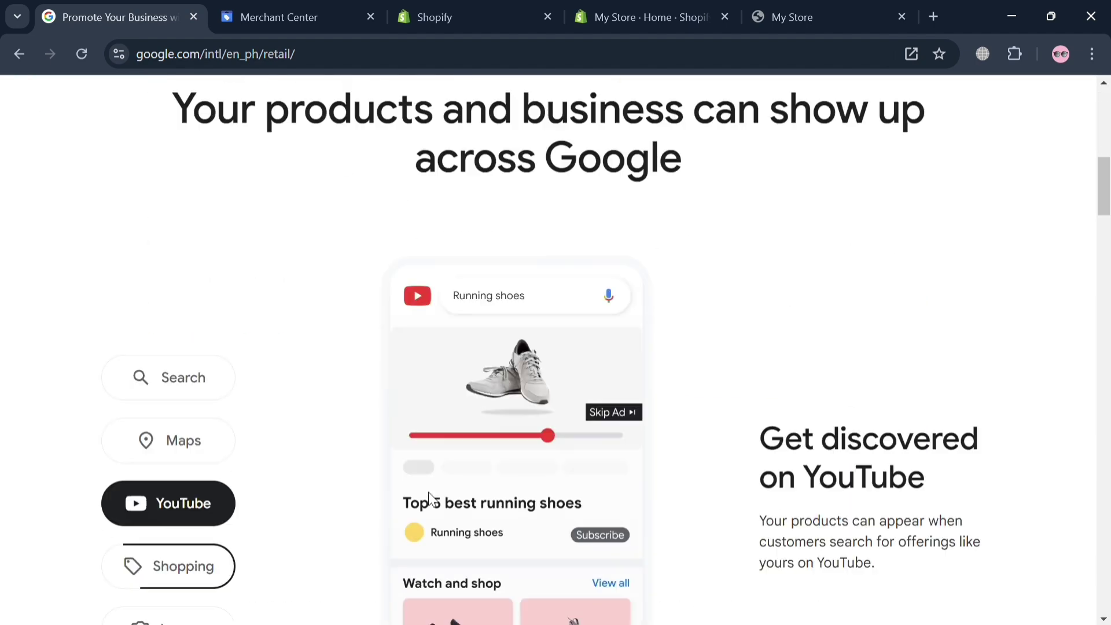
pyautogui.scroll(20, 438, 501)
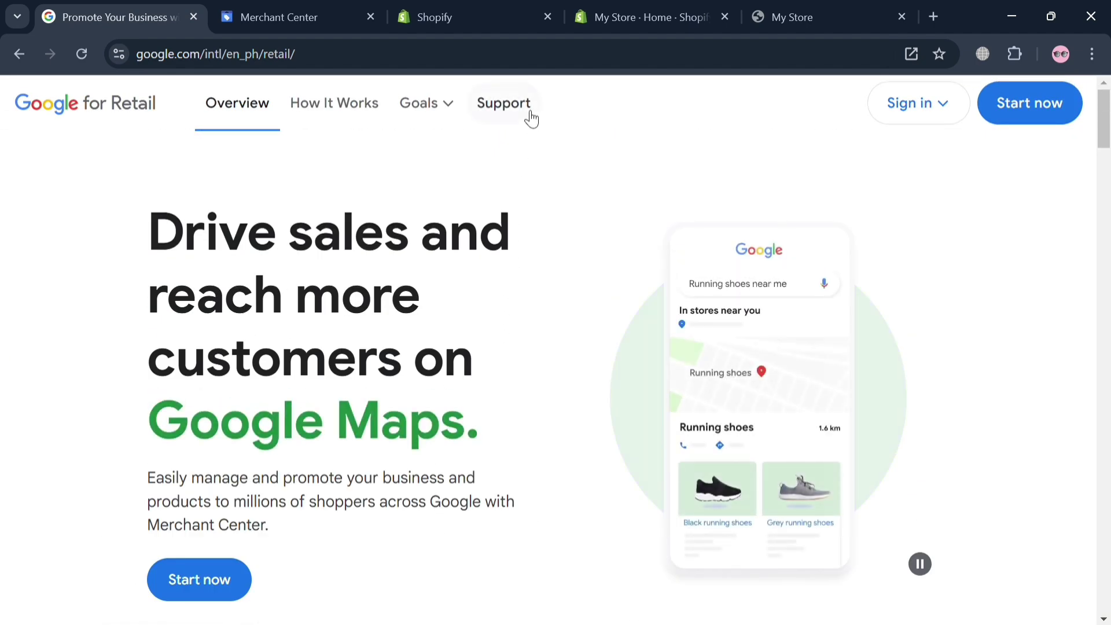
pyautogui.click(931, 116)
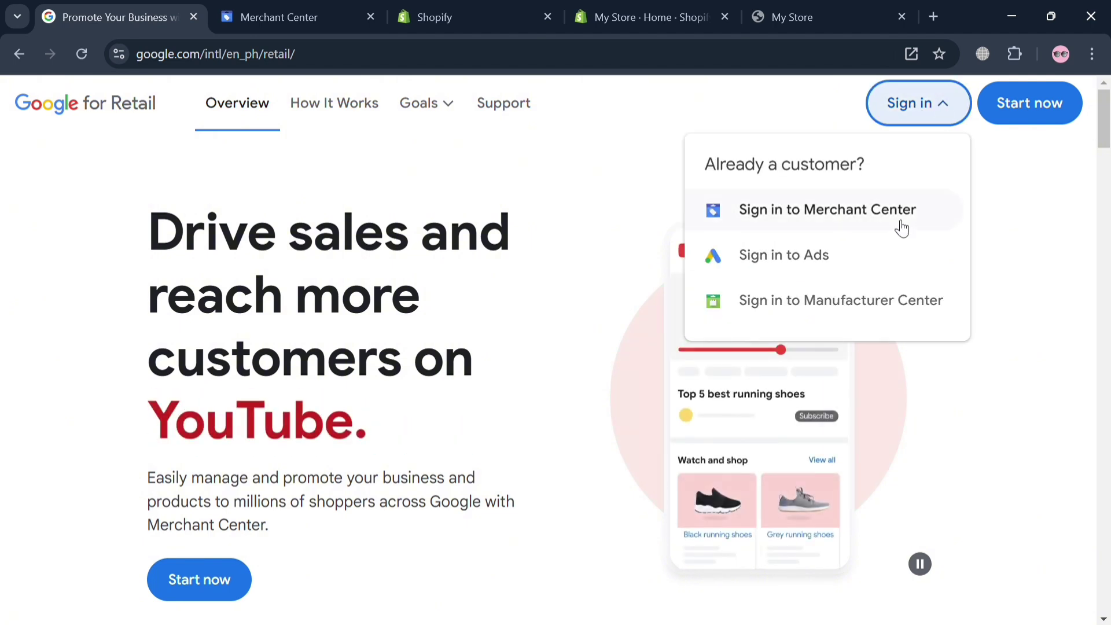
# Switch to the Merchant Center business setup and answer Yes to selling products online
pyautogui.click(302, 8)
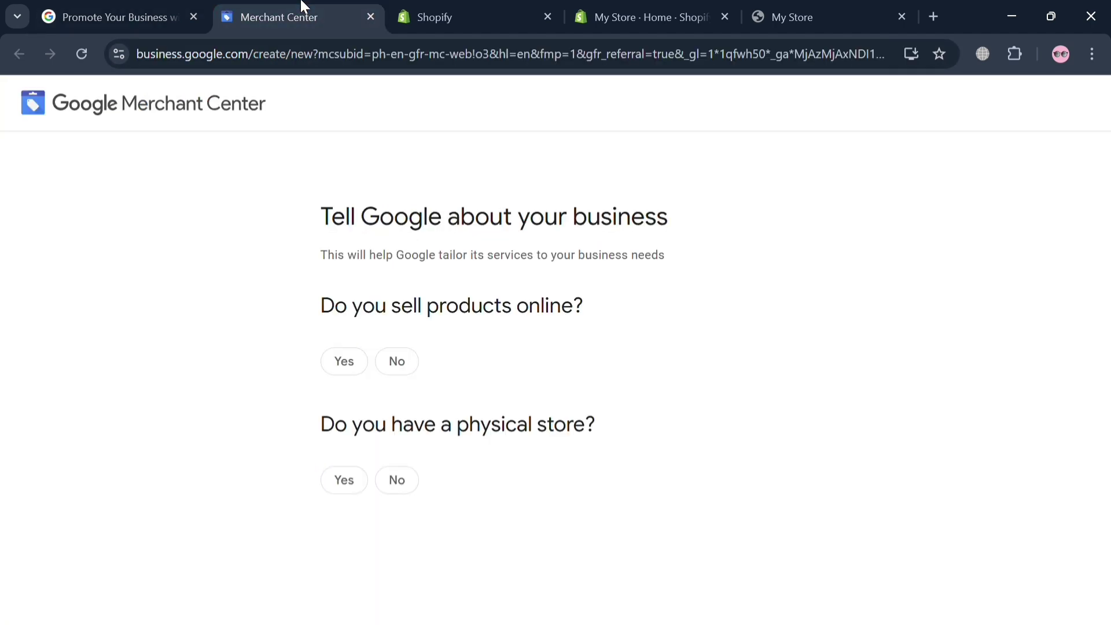
pyautogui.click(359, 375)
pyautogui.scroll(-1, 360, 382)
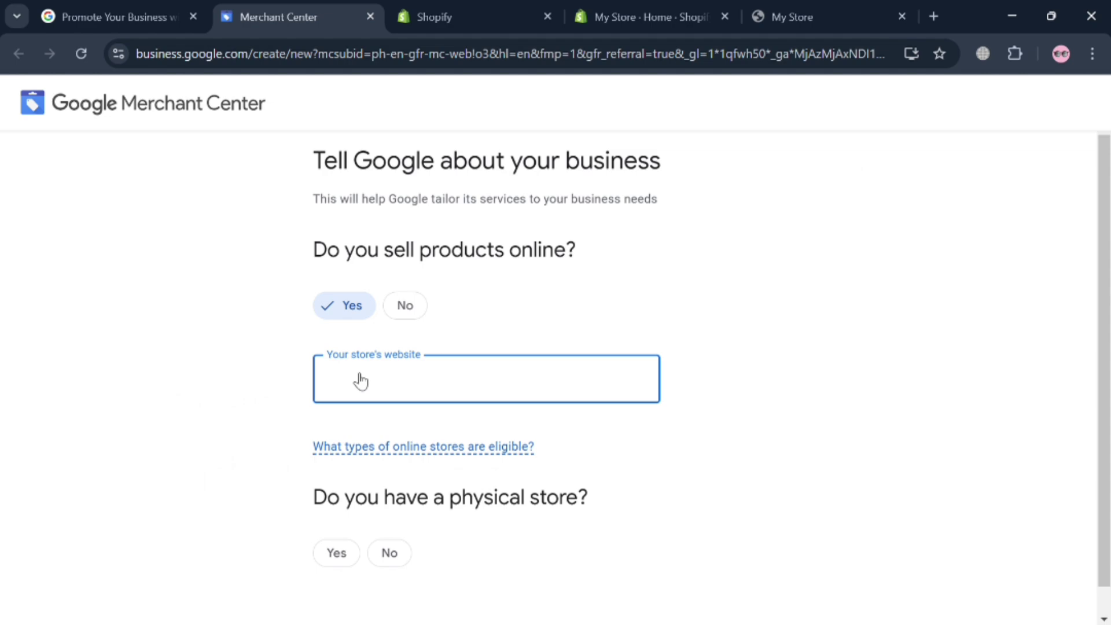
pyautogui.scroll(-1, 360, 381)
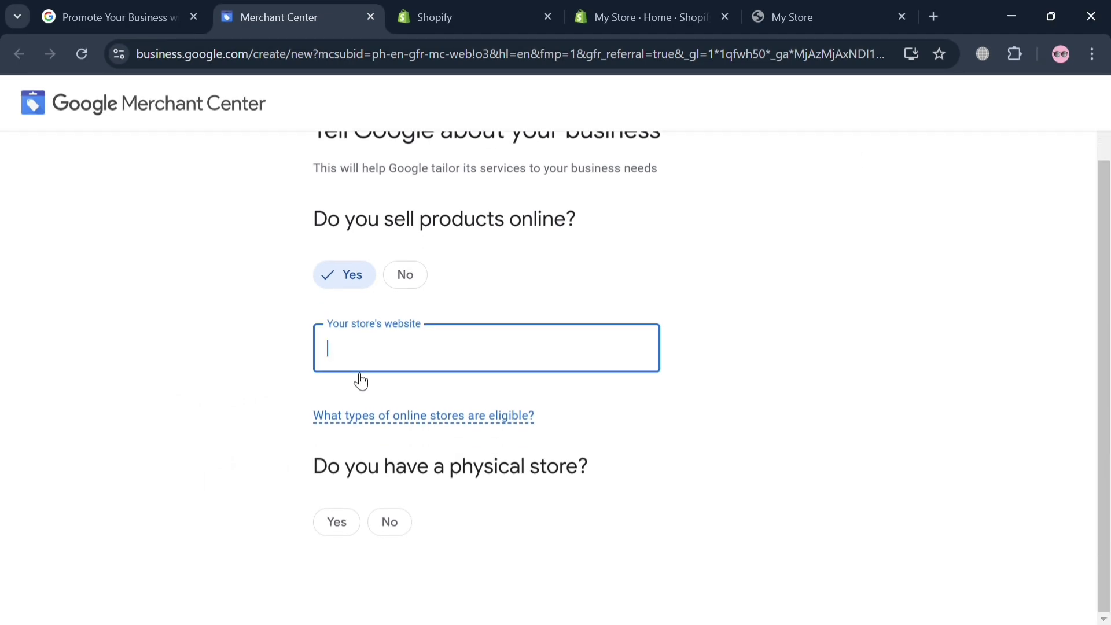
# Switch to the Shopify homepage and look over its introduction and store showcase
pyautogui.click(496, 12)
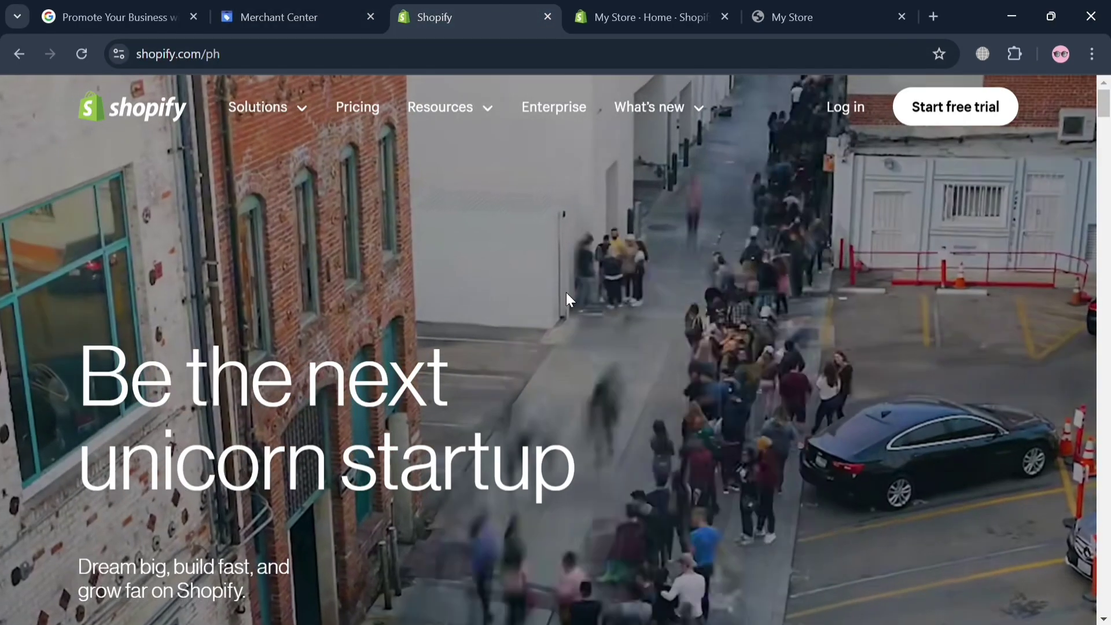
pyautogui.scroll(-1, 809, 270)
pyautogui.scroll(-10, 809, 269)
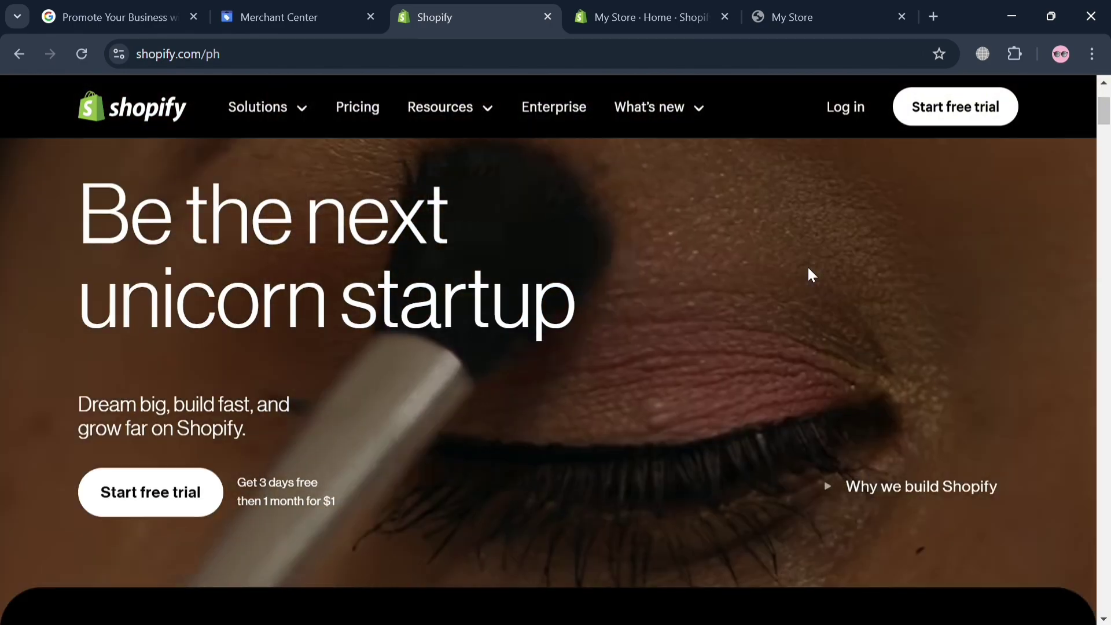
pyautogui.scroll(-5, 809, 269)
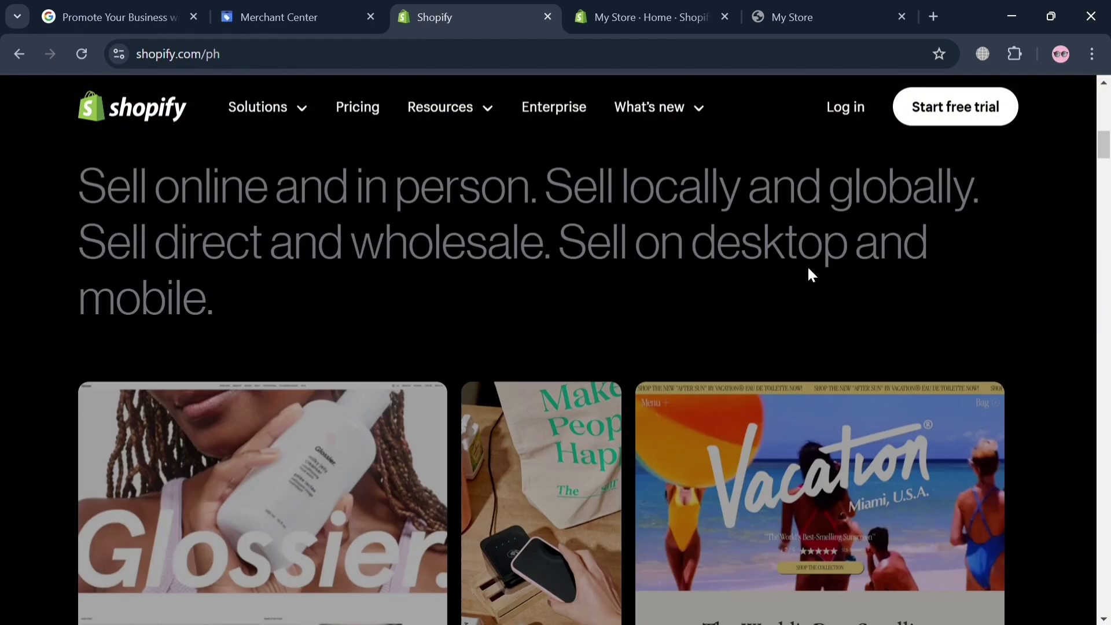
pyautogui.scroll(15, 808, 268)
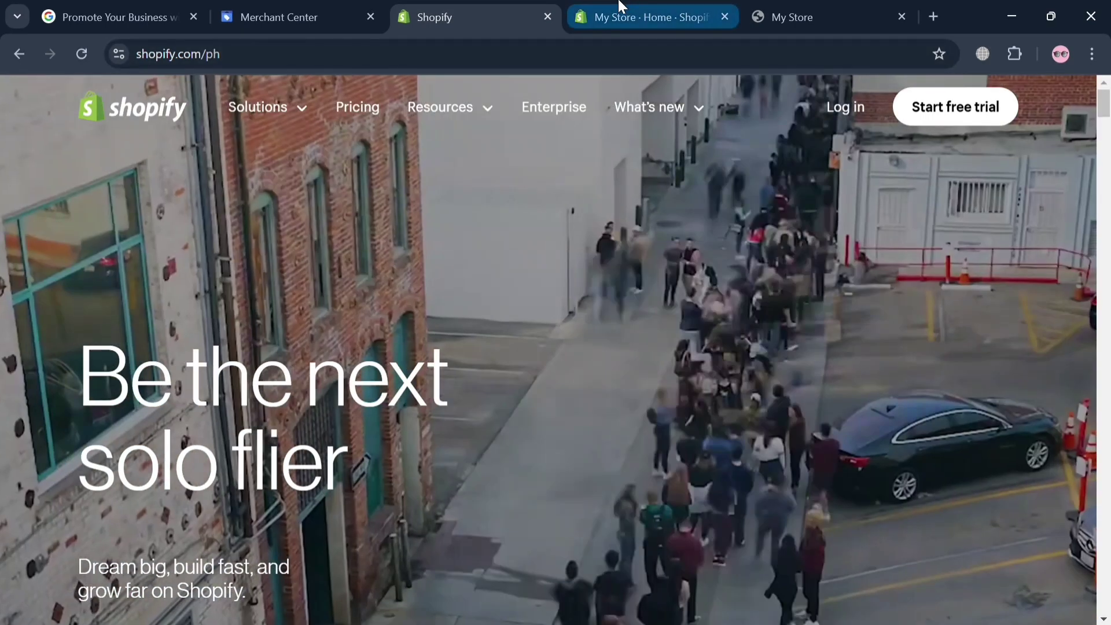
# Go through the Shopify admin to the live My Store storefront and copy its web address
pyautogui.click(621, 7)
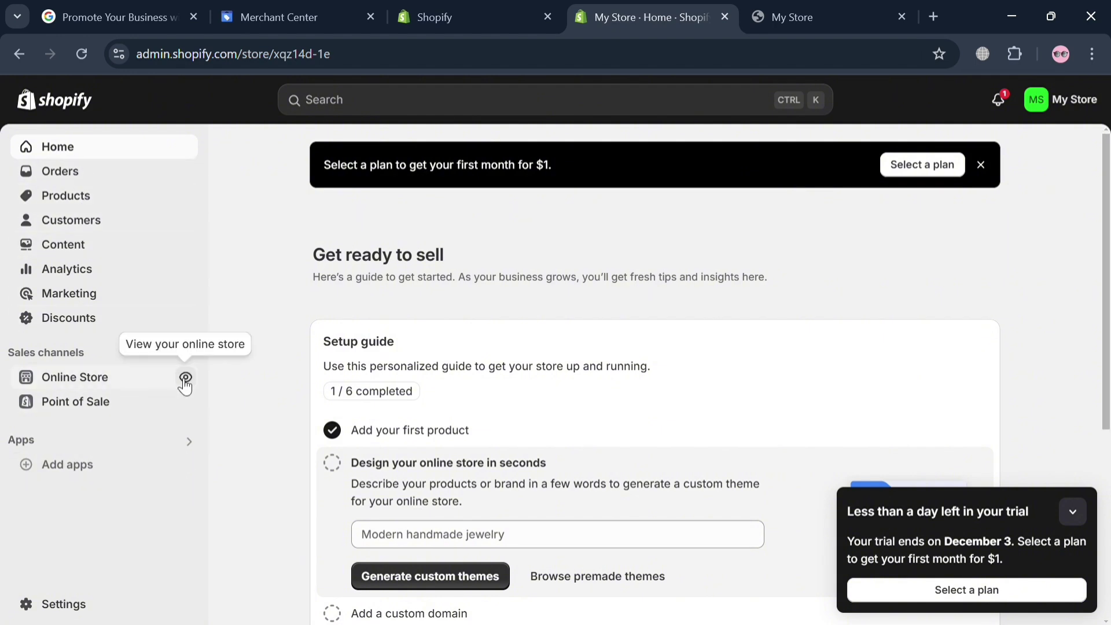
pyautogui.click(811, 7)
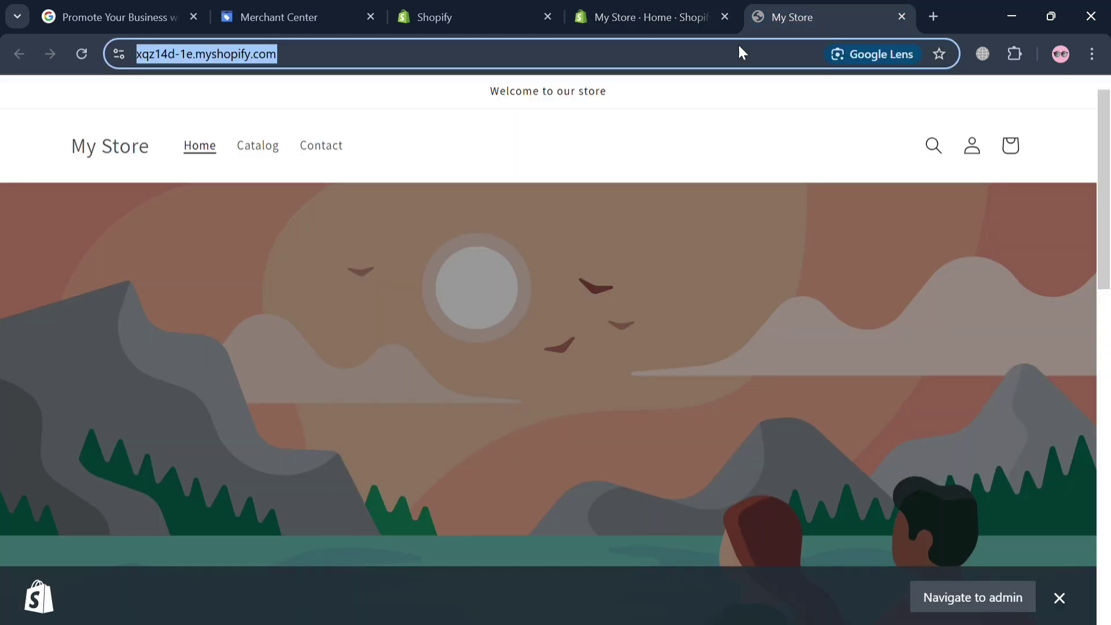
pyautogui.click(574, 60)
pyautogui.hotkey('ctrl', 'a')
pyautogui.hotkey('ctrl', 'c')
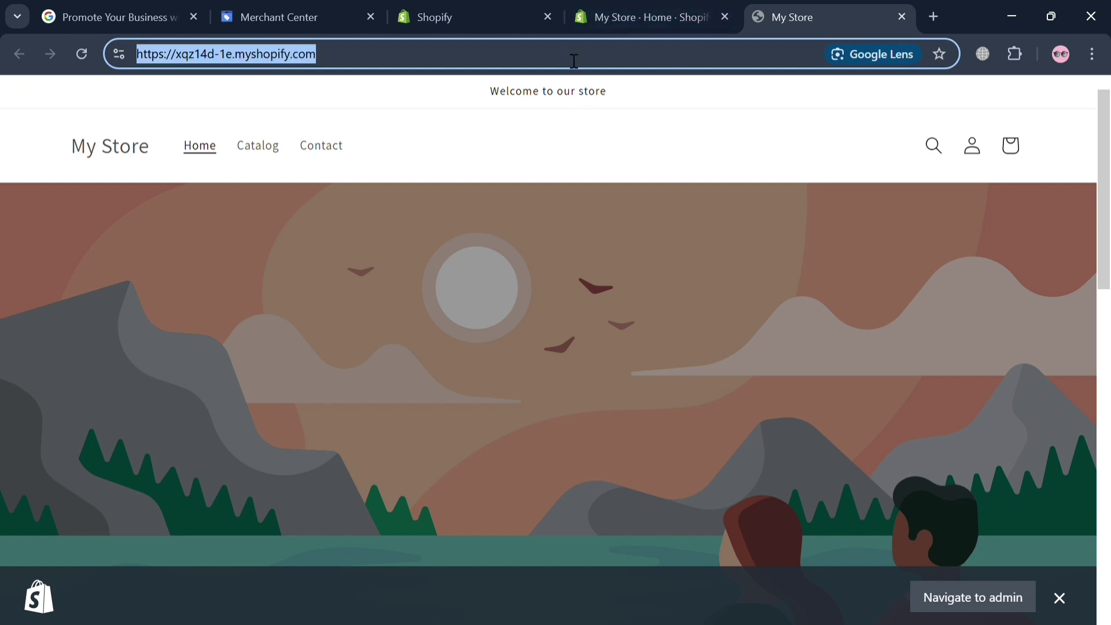
pyautogui.click(301, 7)
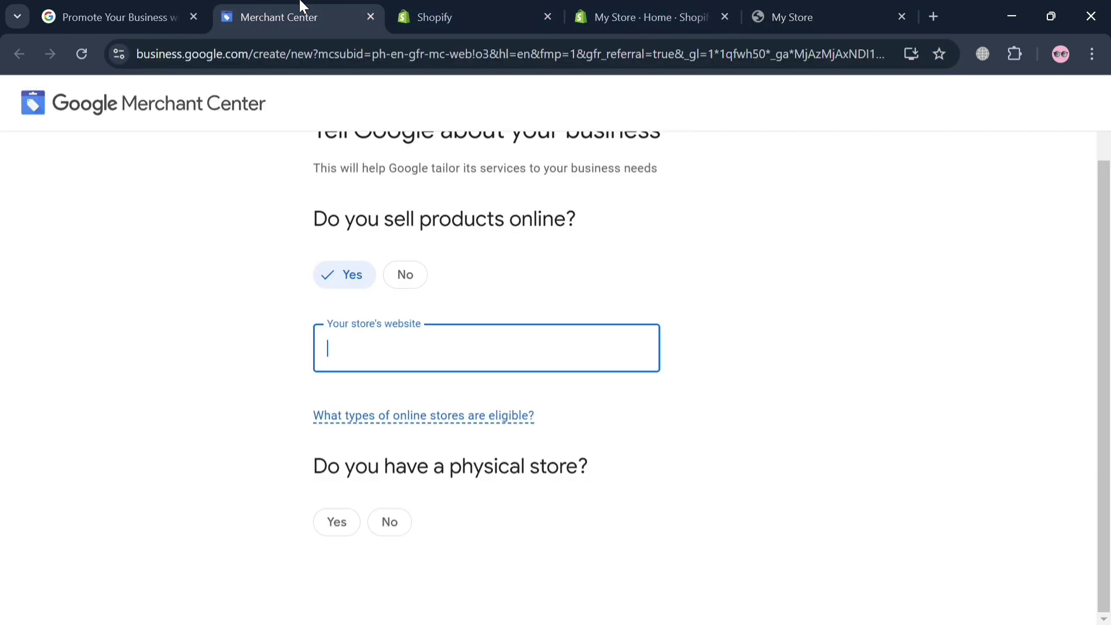
pyautogui.hotkey('ctrl', 'v')
pyautogui.moveTo(449, 422)
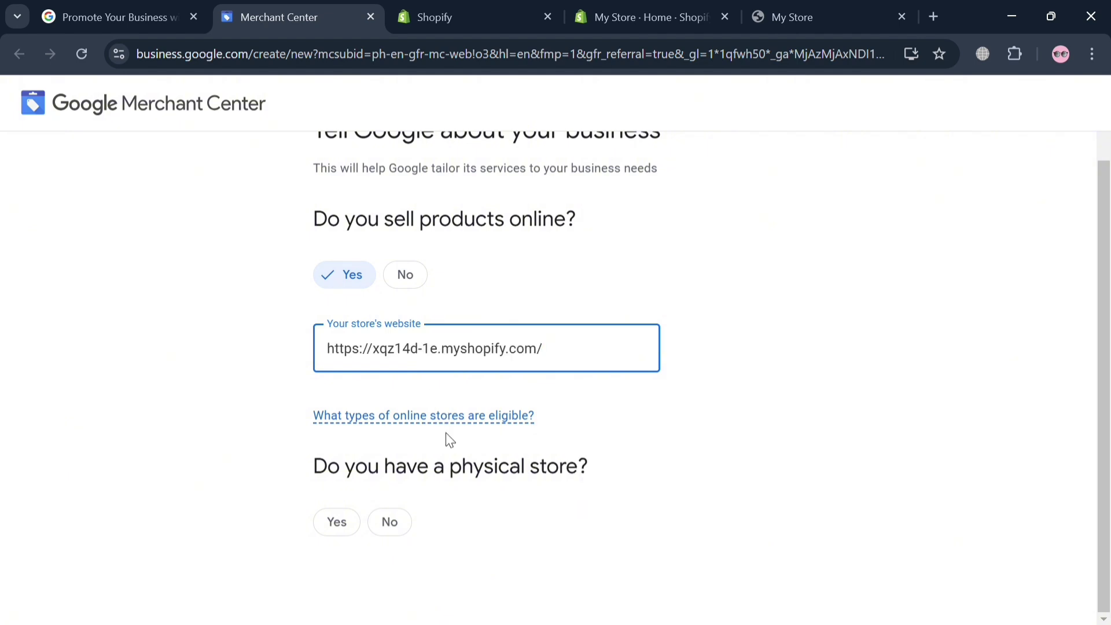
pyautogui.click(382, 524)
pyautogui.scroll(-1, 379, 521)
pyautogui.click(374, 523)
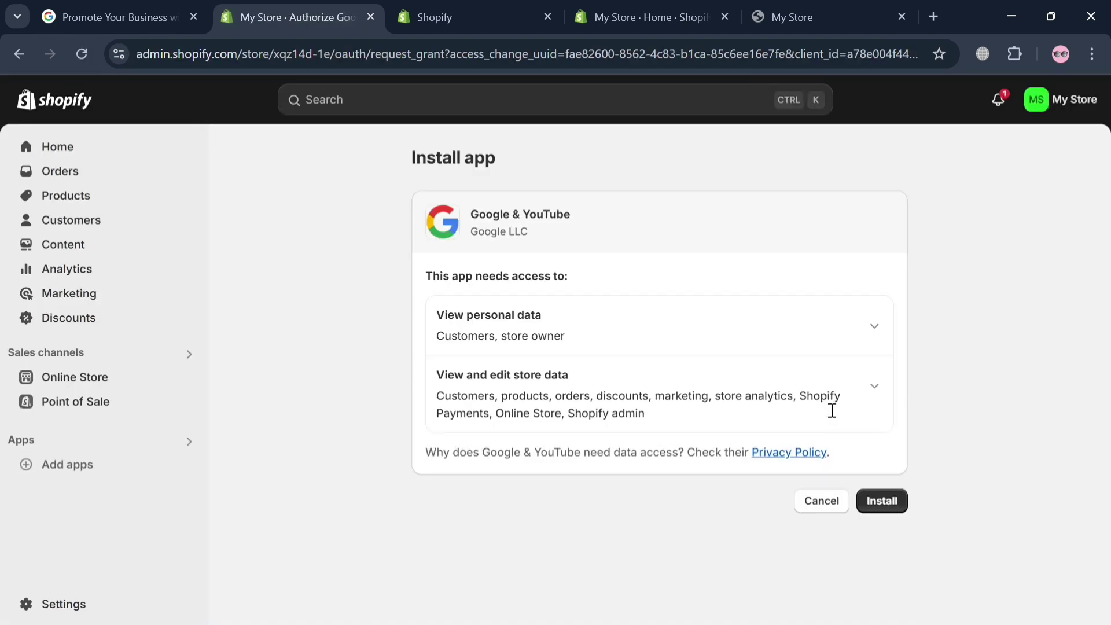
# Install the Google & YouTube app on the Shopify store and connect the Google account
pyautogui.click(879, 497)
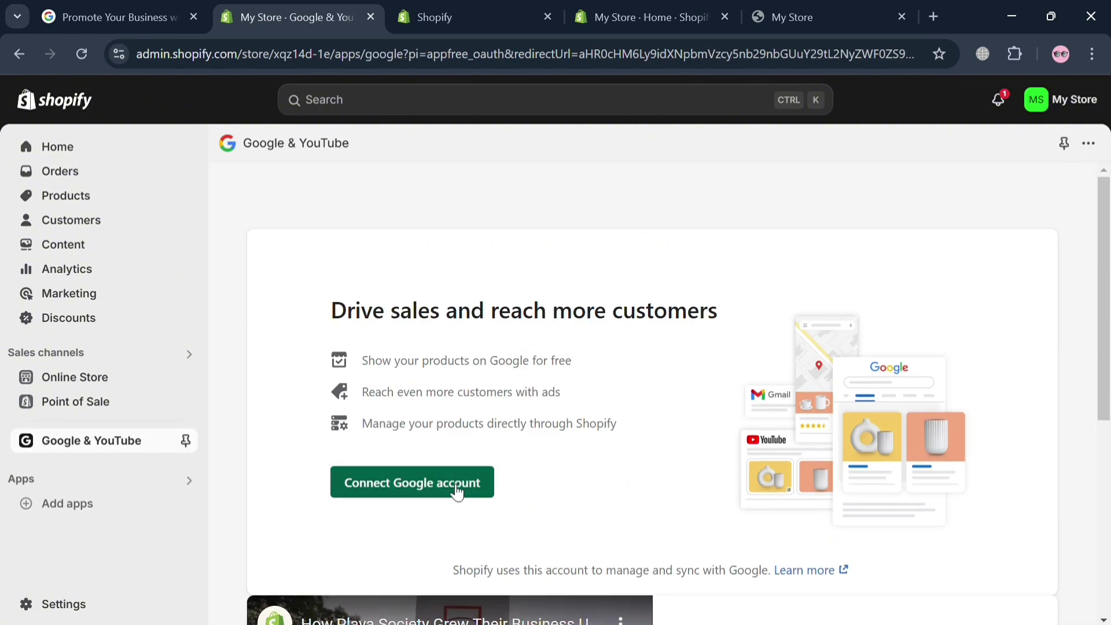
pyautogui.click(455, 491)
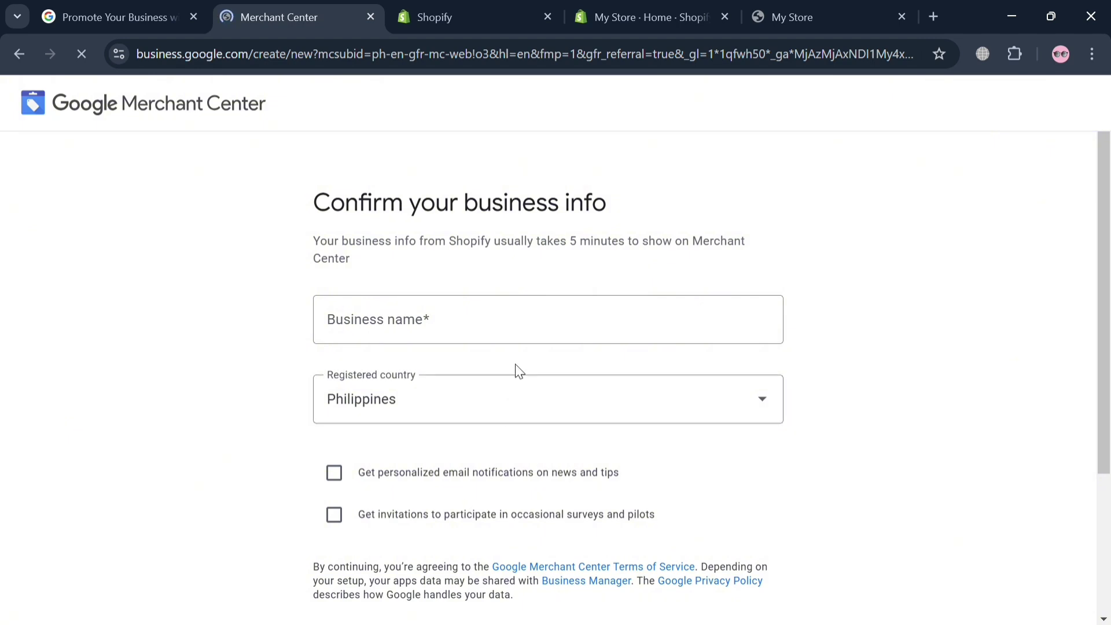
# Enter Bronx24 as the business name and choose Philippines as the registered country
pyautogui.click(533, 347)
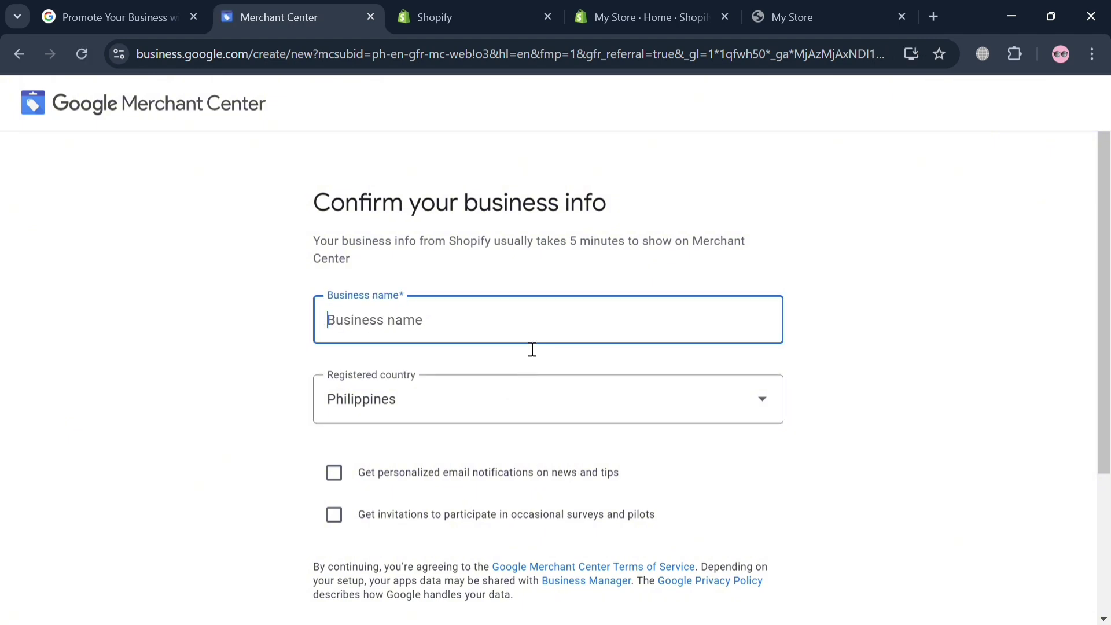
pyautogui.write('F')
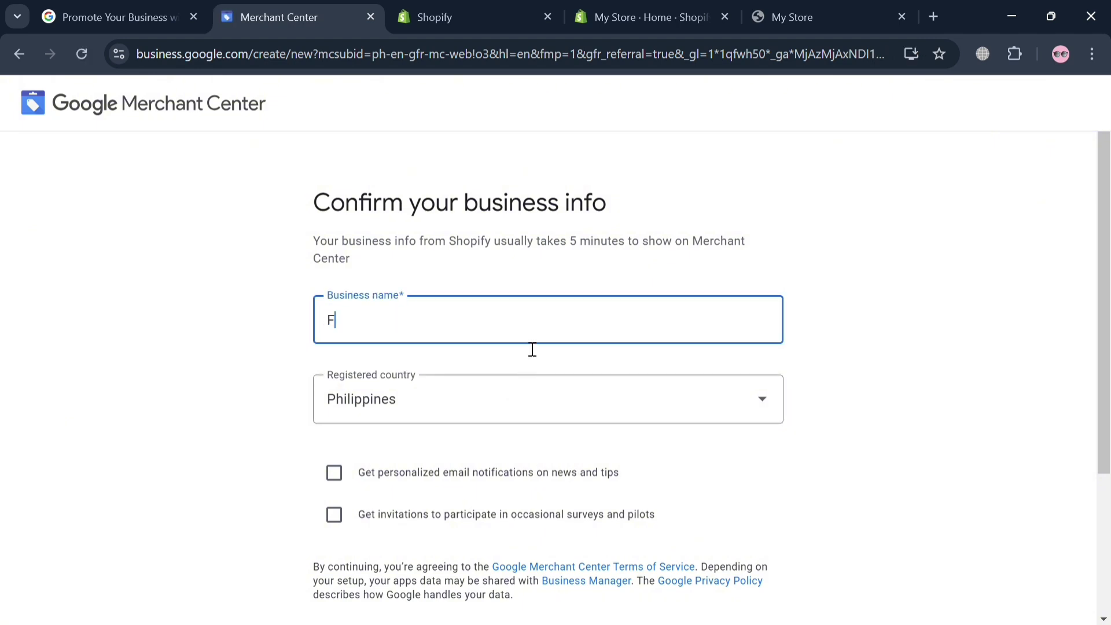
pyautogui.press('BackSpace')
pyautogui.write('Bronx24')
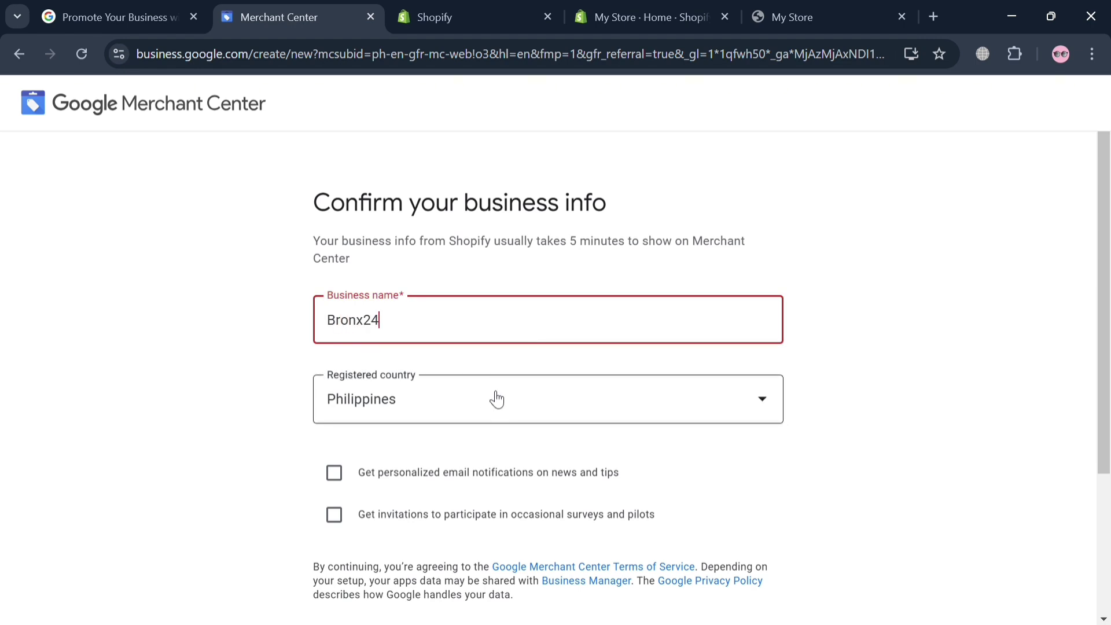
pyautogui.click(501, 422)
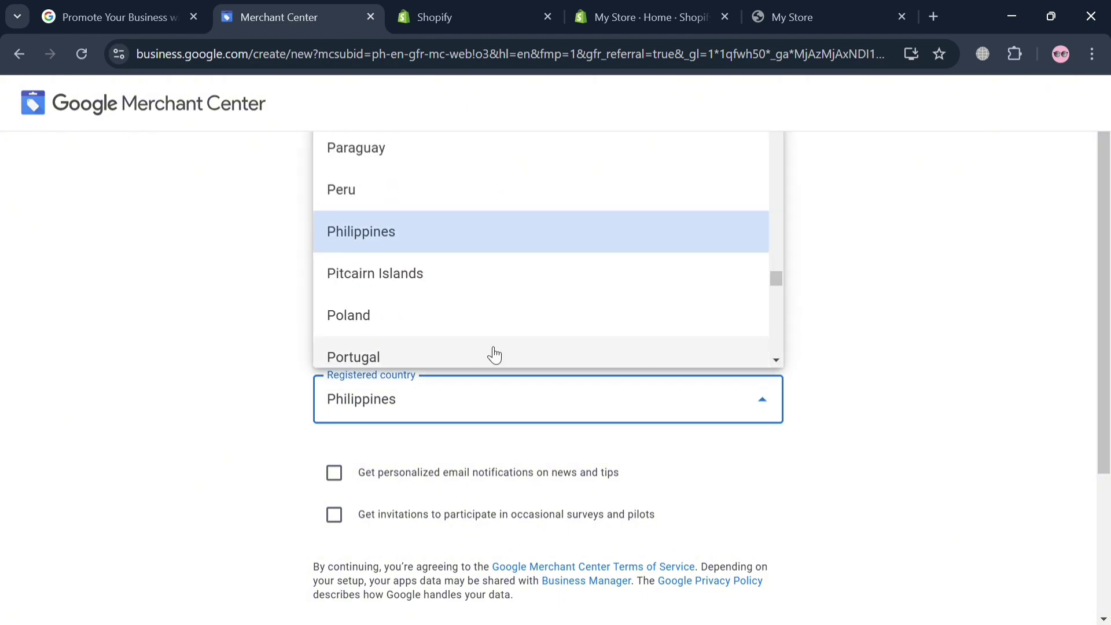
pyautogui.click(494, 247)
pyautogui.click(518, 328)
# Opt in to email notifications and survey invitations, and continue past the welcome message into Merchant Center
pyautogui.scroll(-3, 394, 371)
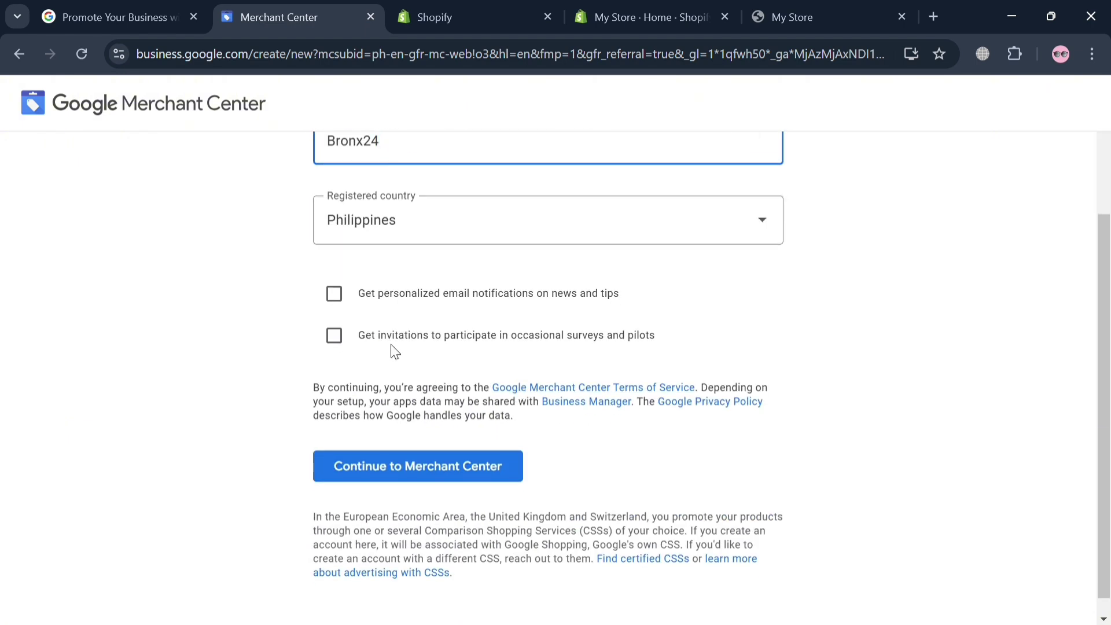
pyautogui.click(346, 302)
pyautogui.click(346, 338)
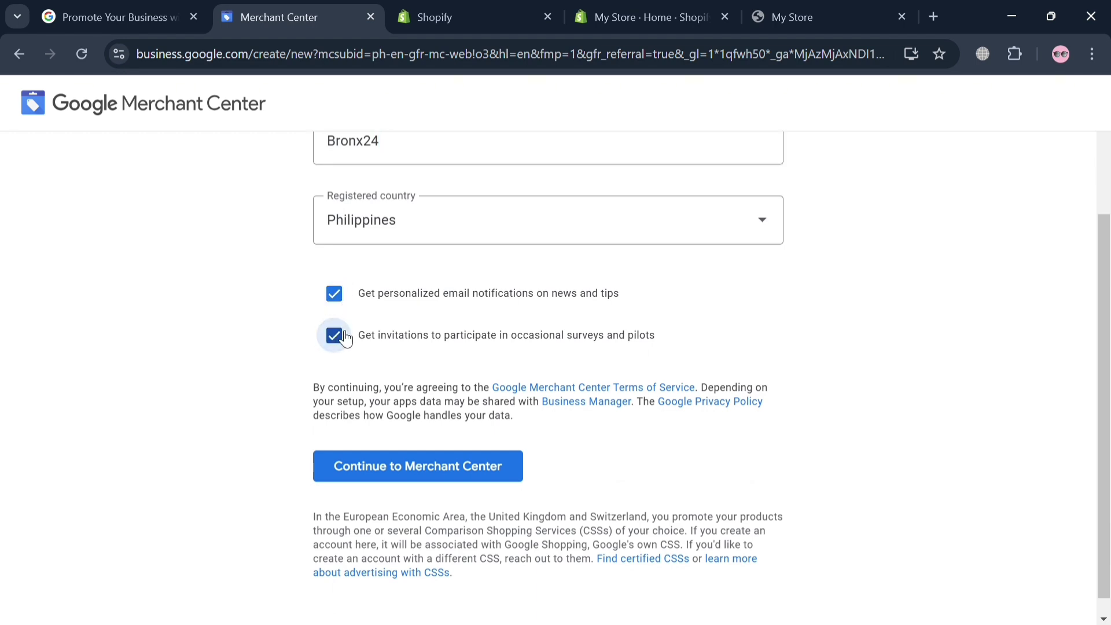
pyautogui.click(468, 473)
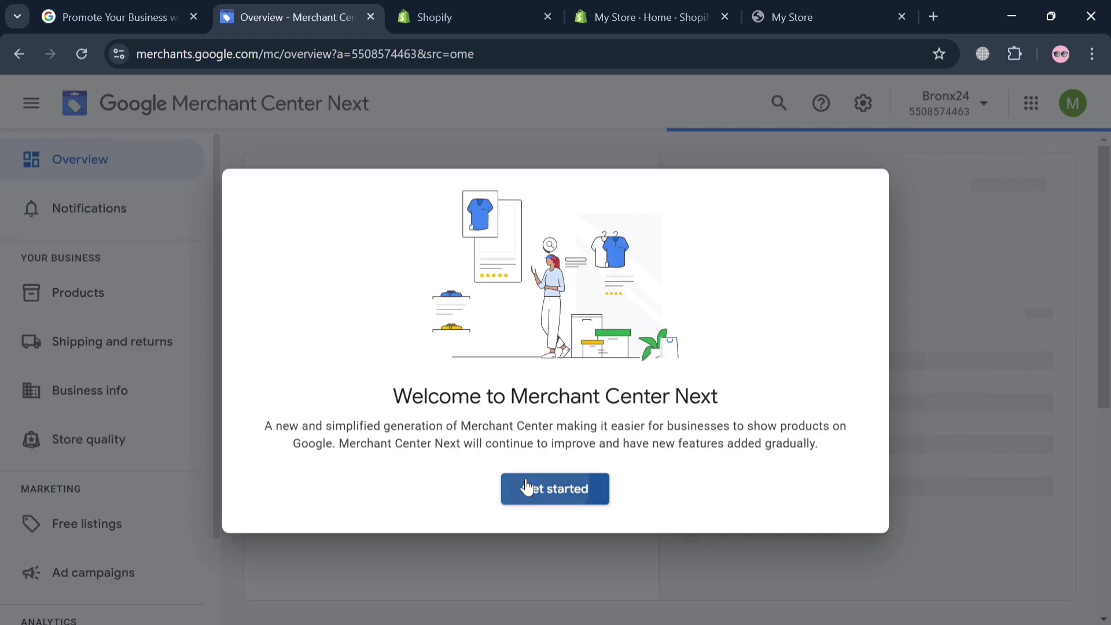
pyautogui.click(525, 488)
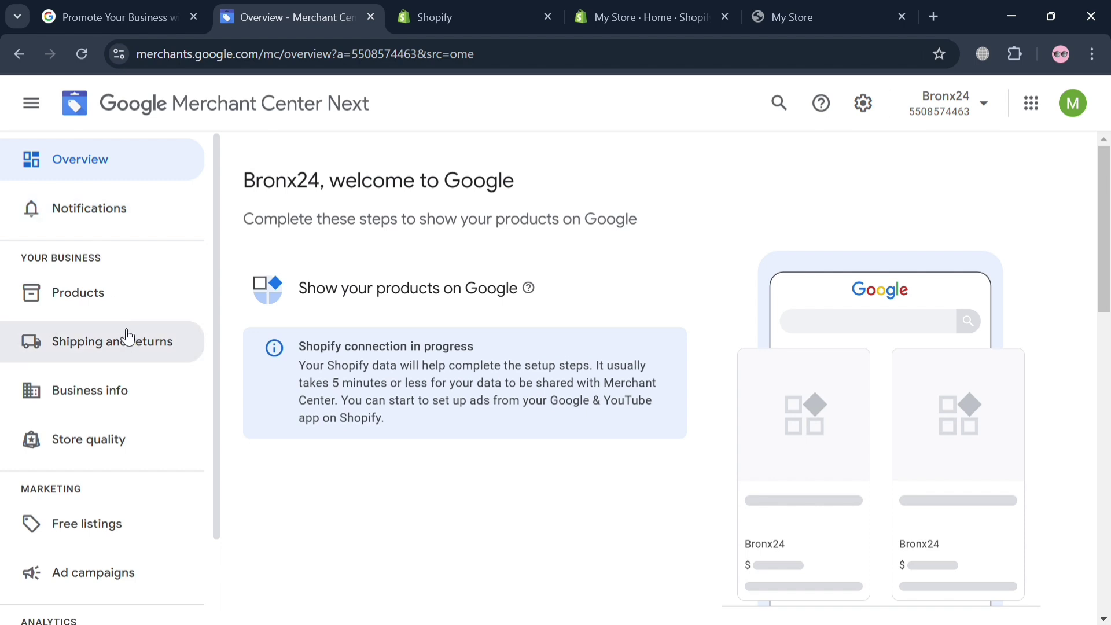
# Open the overview of all products in Merchant Center
pyautogui.scroll(-2, 143, 491)
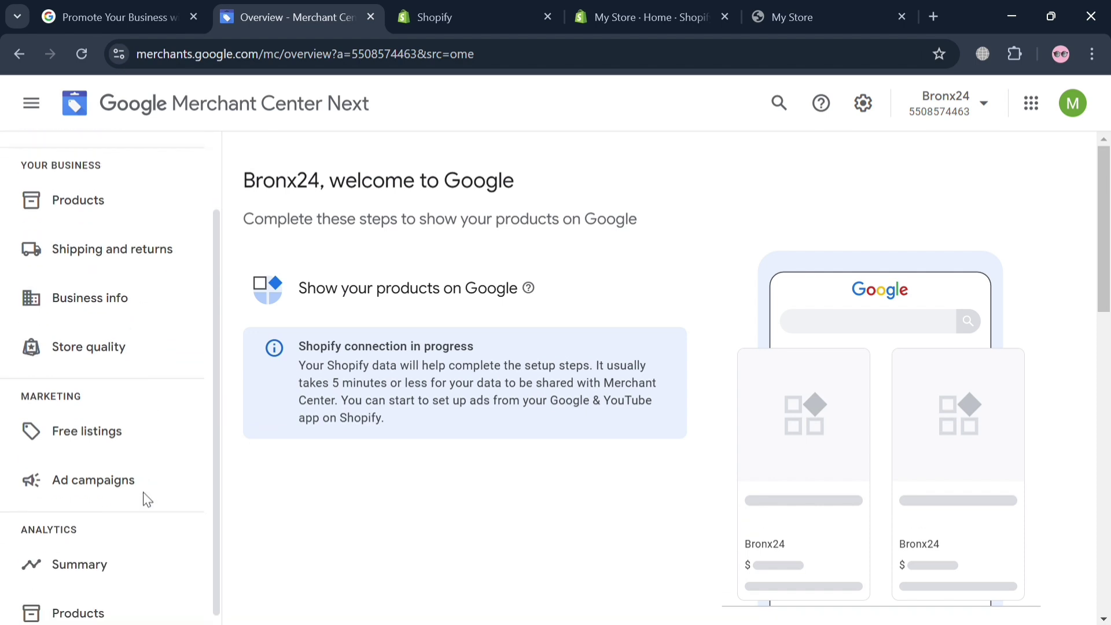
pyautogui.click(104, 439)
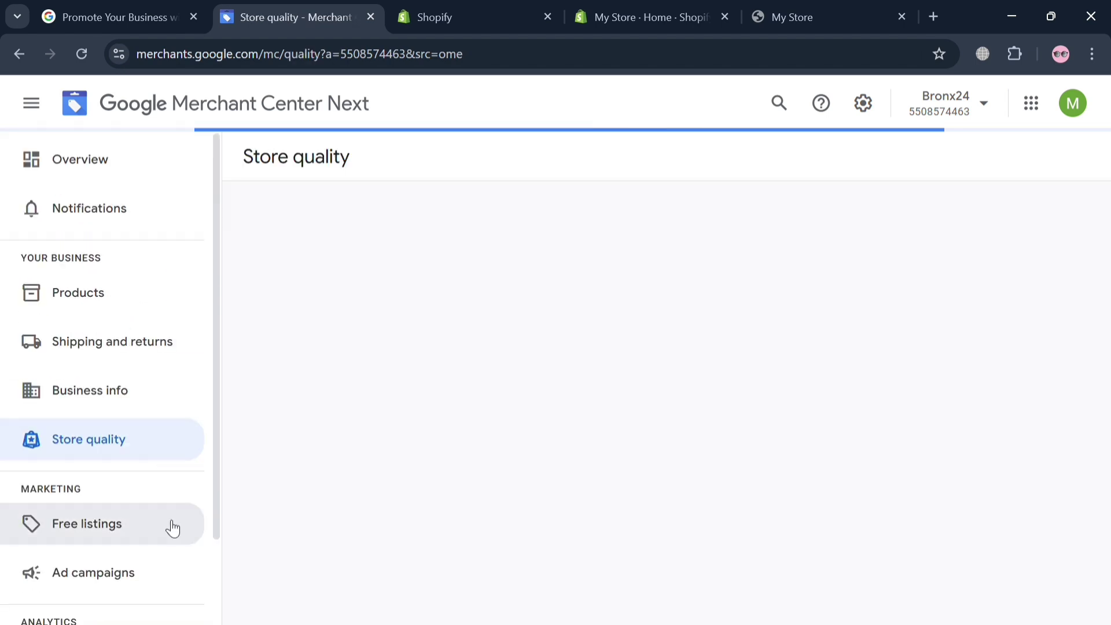
pyautogui.click(140, 315)
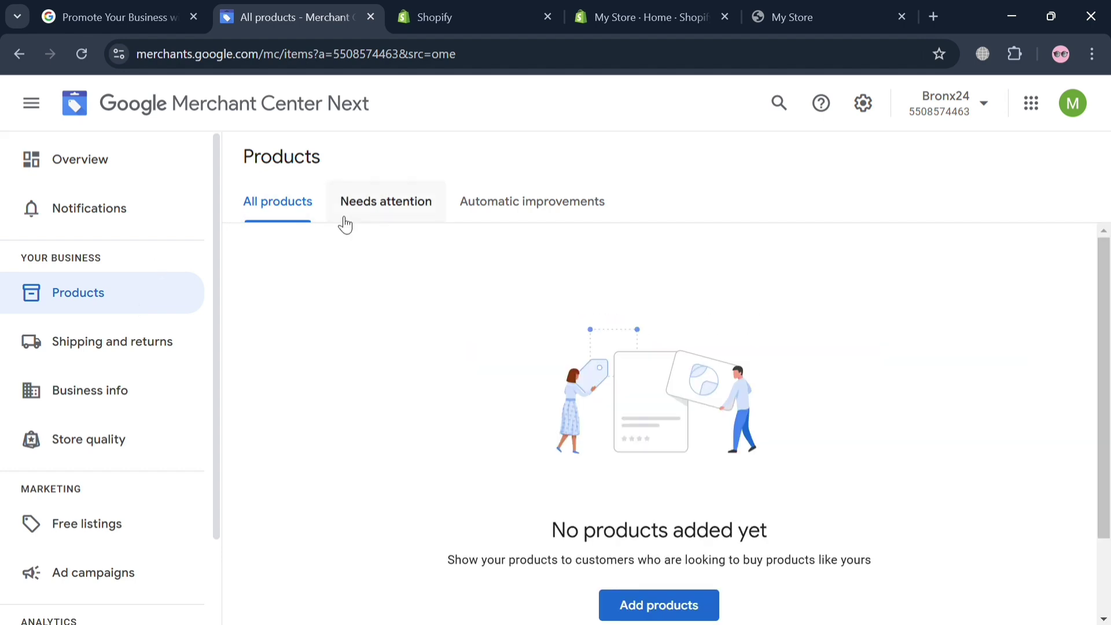
pyautogui.scroll(-2, 695, 403)
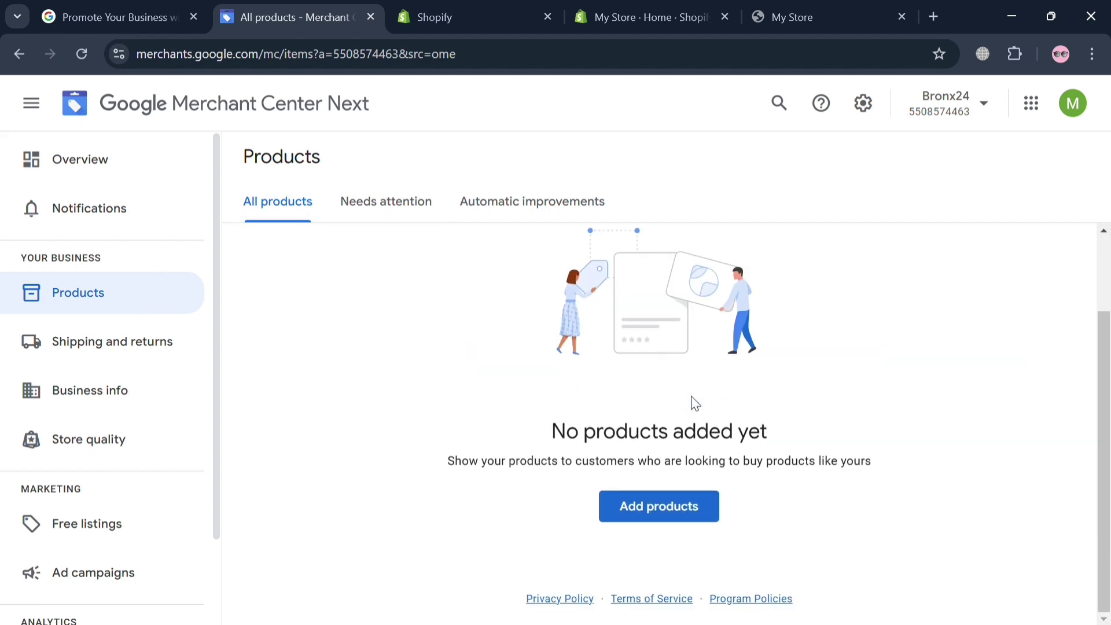
# Check the product list in the Shopify admin and return to Merchant Center
pyautogui.click(491, 16)
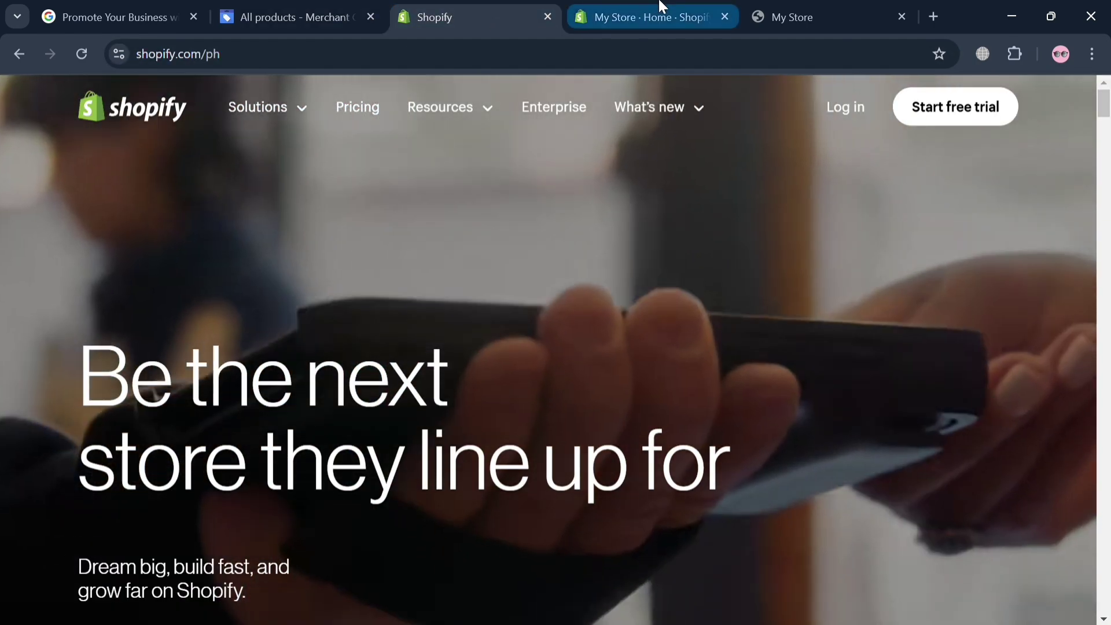
pyautogui.click(647, 16)
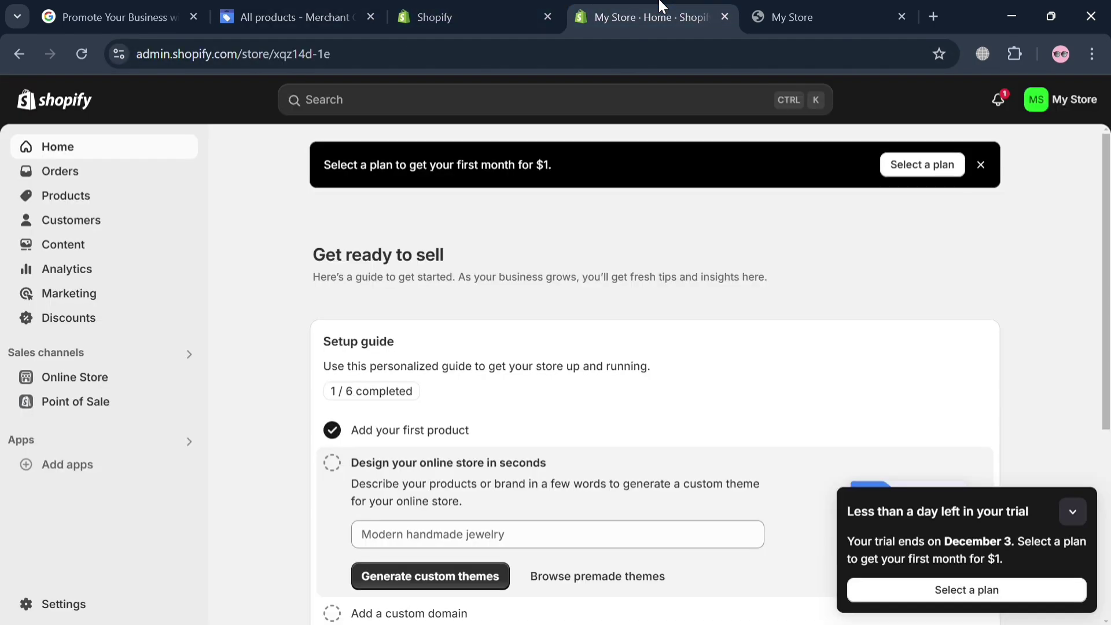
pyautogui.click(117, 199)
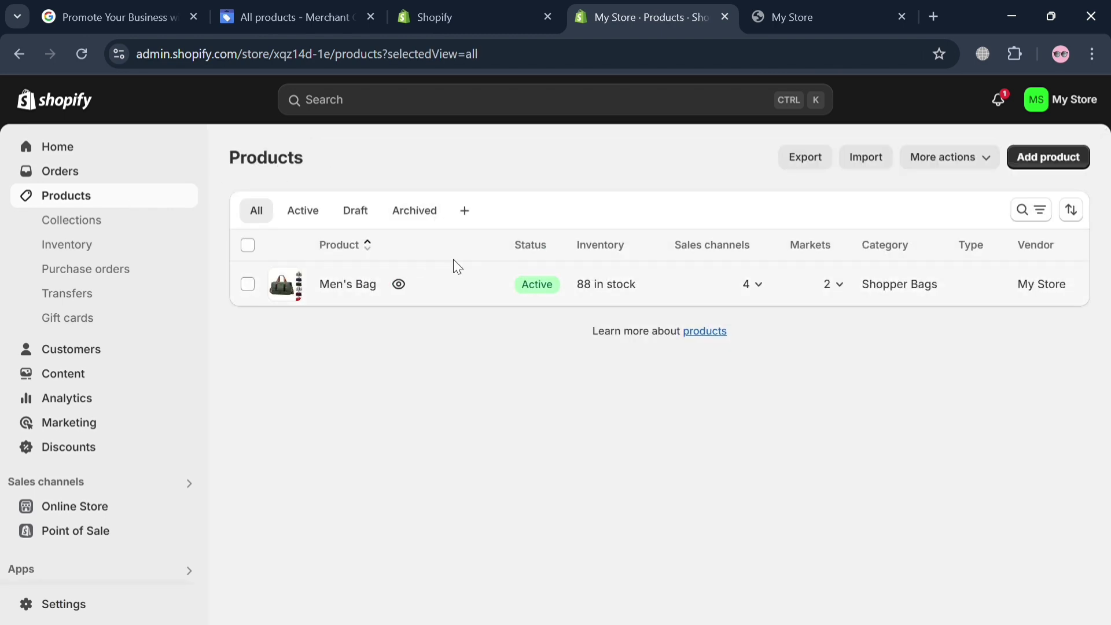
pyautogui.click(318, 5)
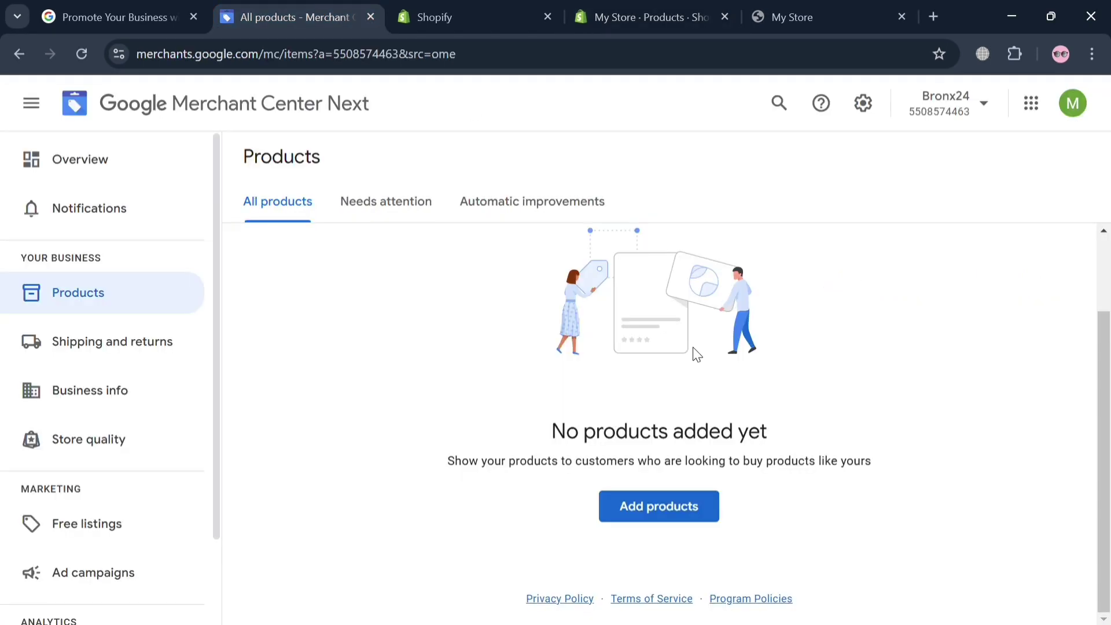
# Start adding products in Merchant Center with the option to add products one by one as the product source
pyautogui.click(702, 522)
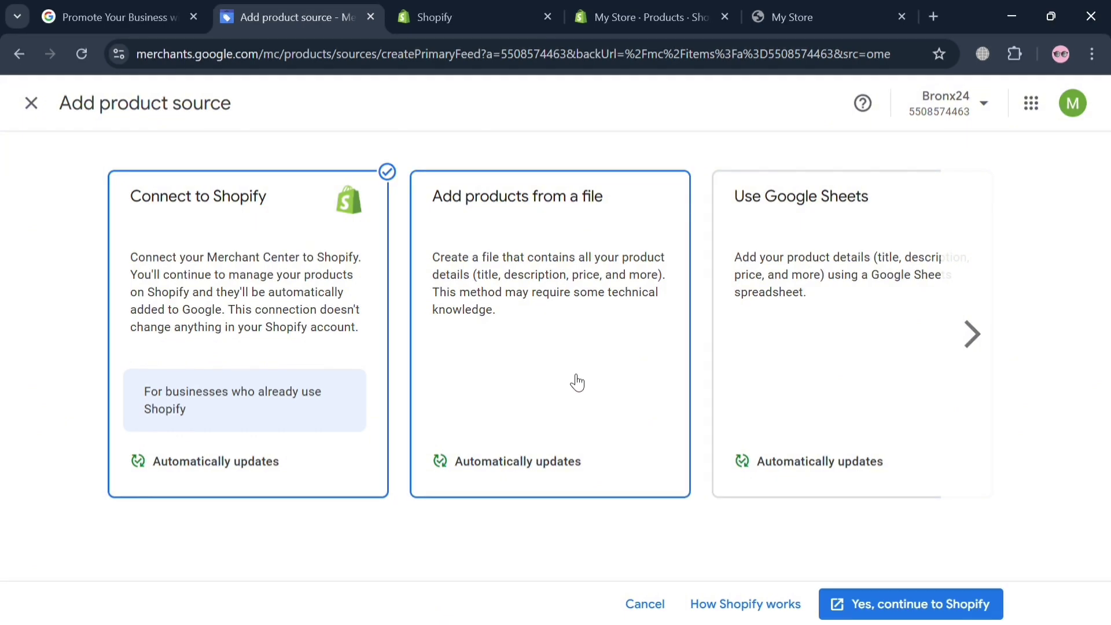
pyautogui.click(967, 344)
pyautogui.click(974, 339)
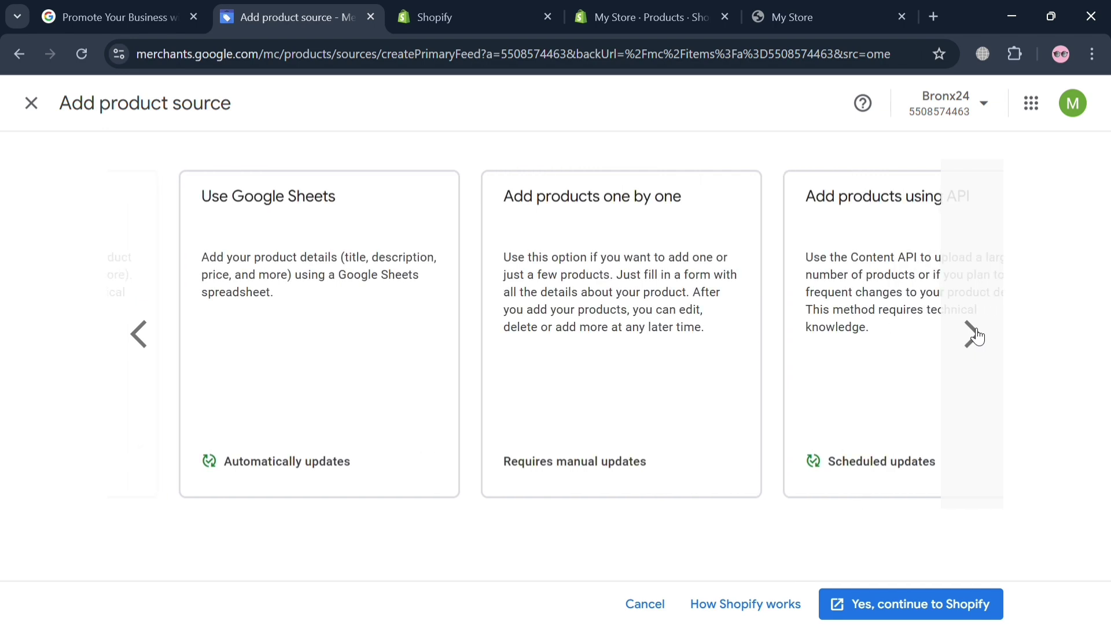
pyautogui.click(976, 335)
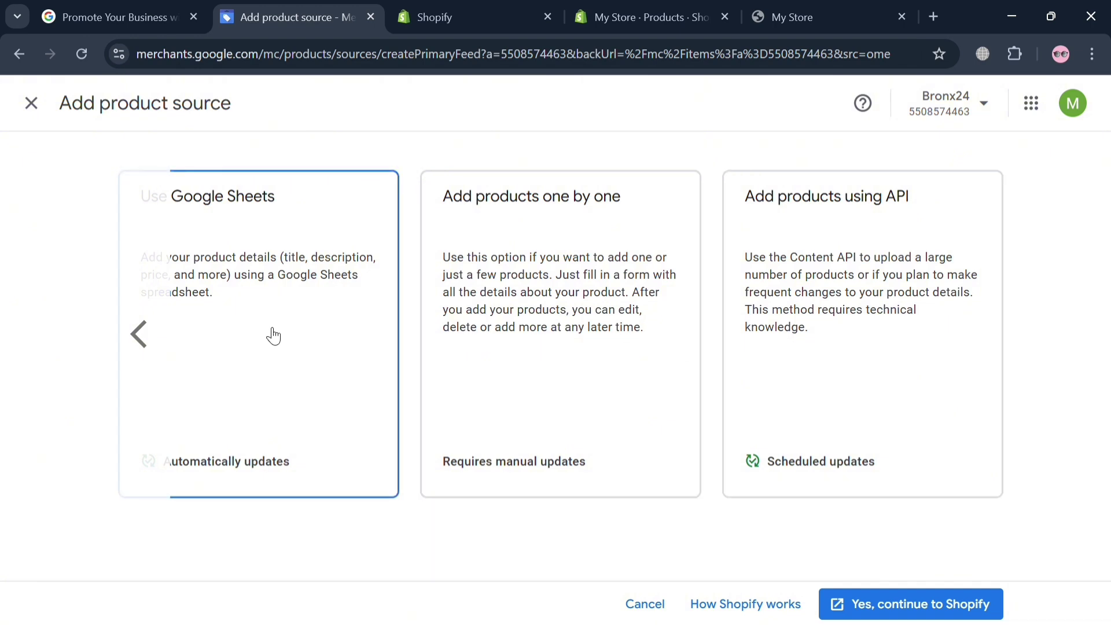
pyautogui.click(597, 298)
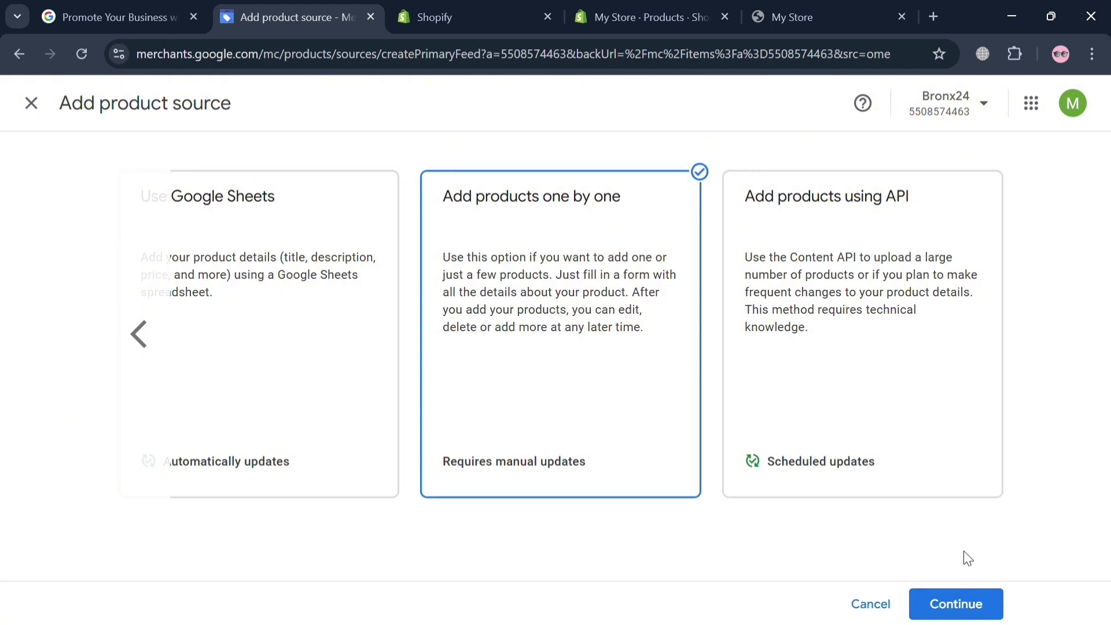
pyautogui.click(956, 602)
# Select all countries as the places where Google shows the products, and continue
pyautogui.click(234, 250)
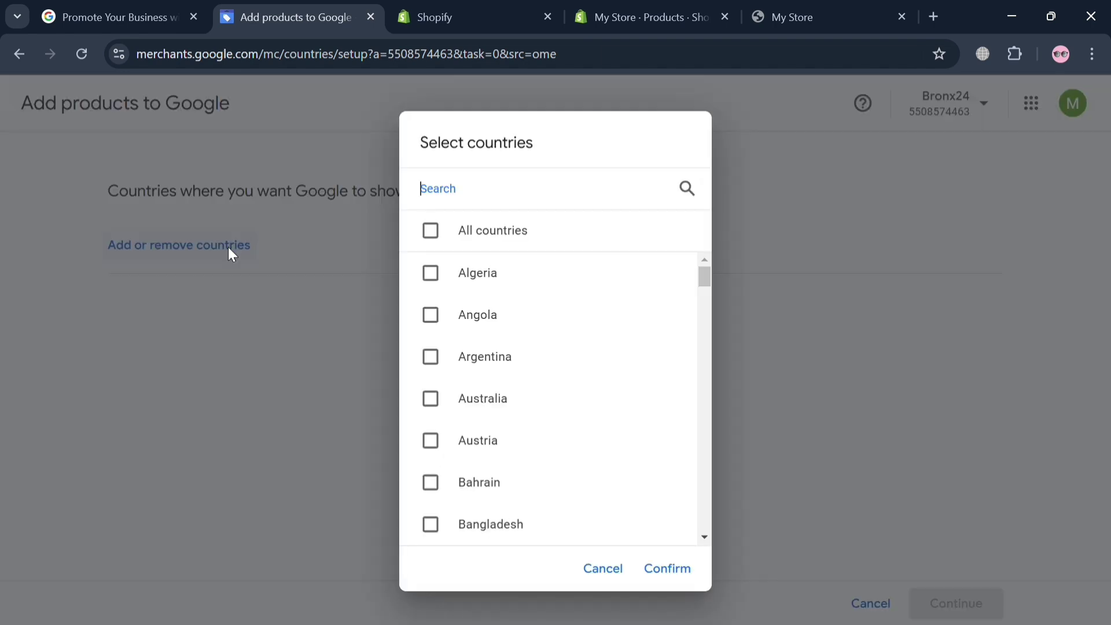
pyautogui.click(431, 231)
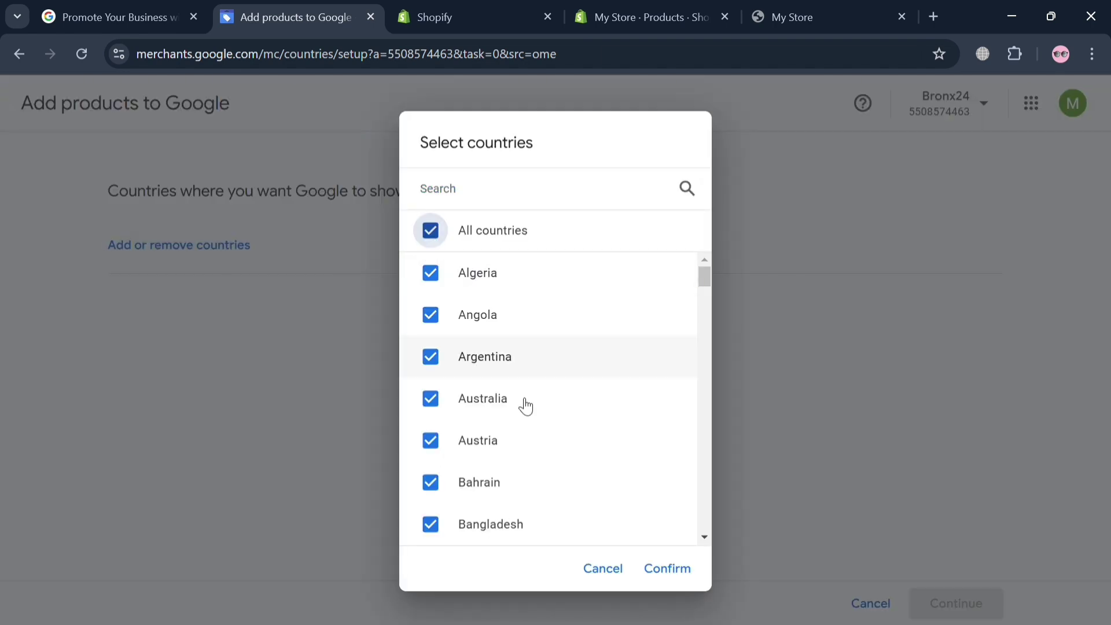
pyautogui.scroll(-20, 526, 407)
pyautogui.click(679, 561)
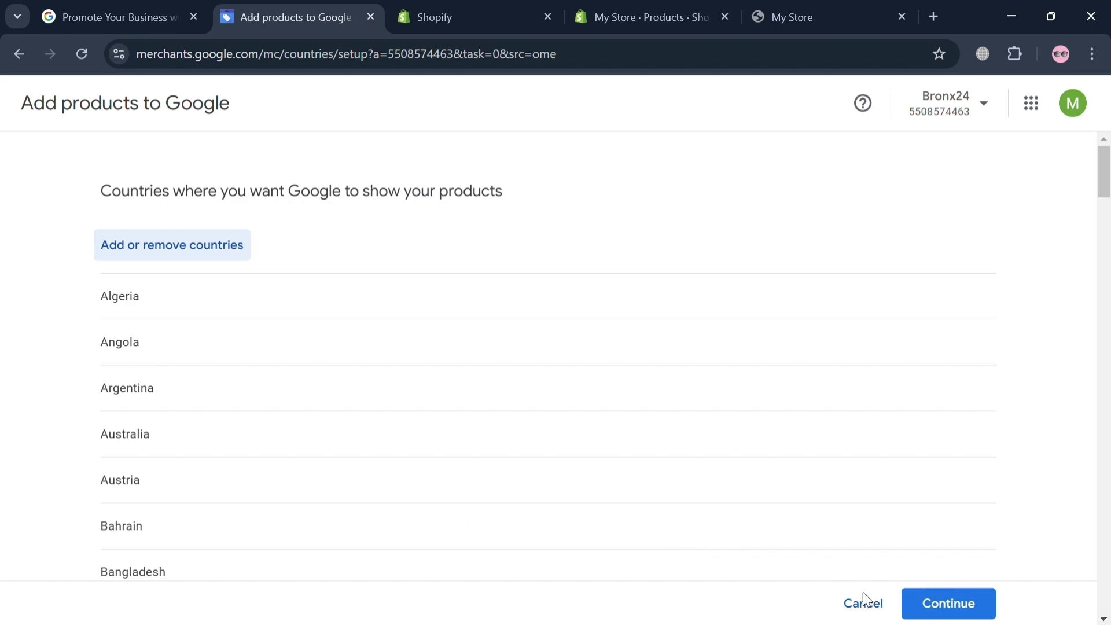
pyautogui.click(926, 616)
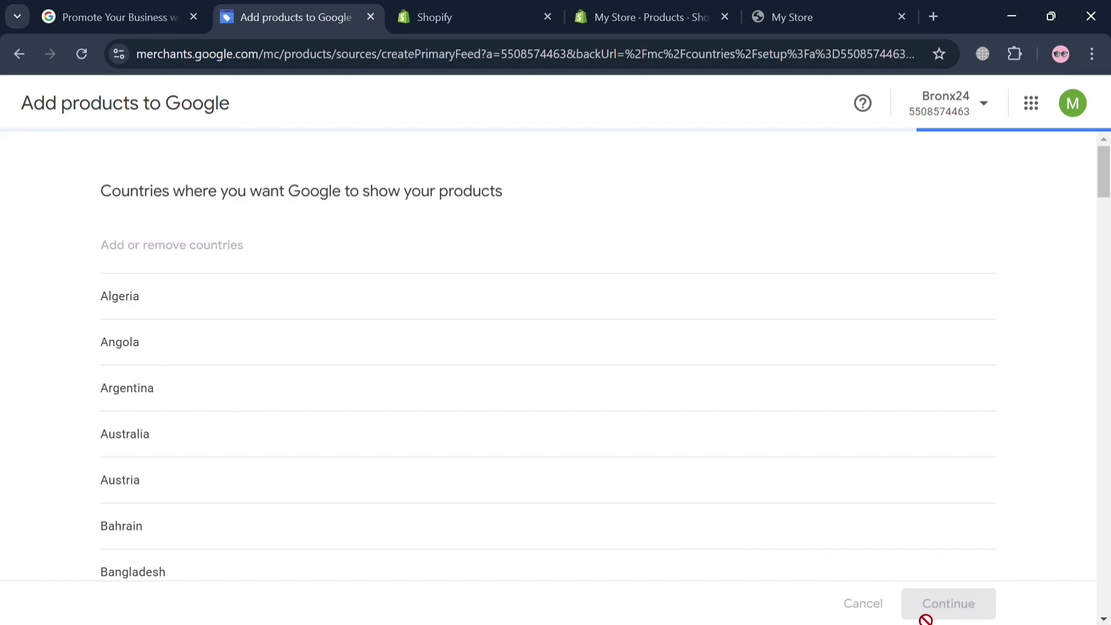
# Switch to the Shopify storefront and open the Men's Bag product page from the featured products
pyautogui.click(528, 188)
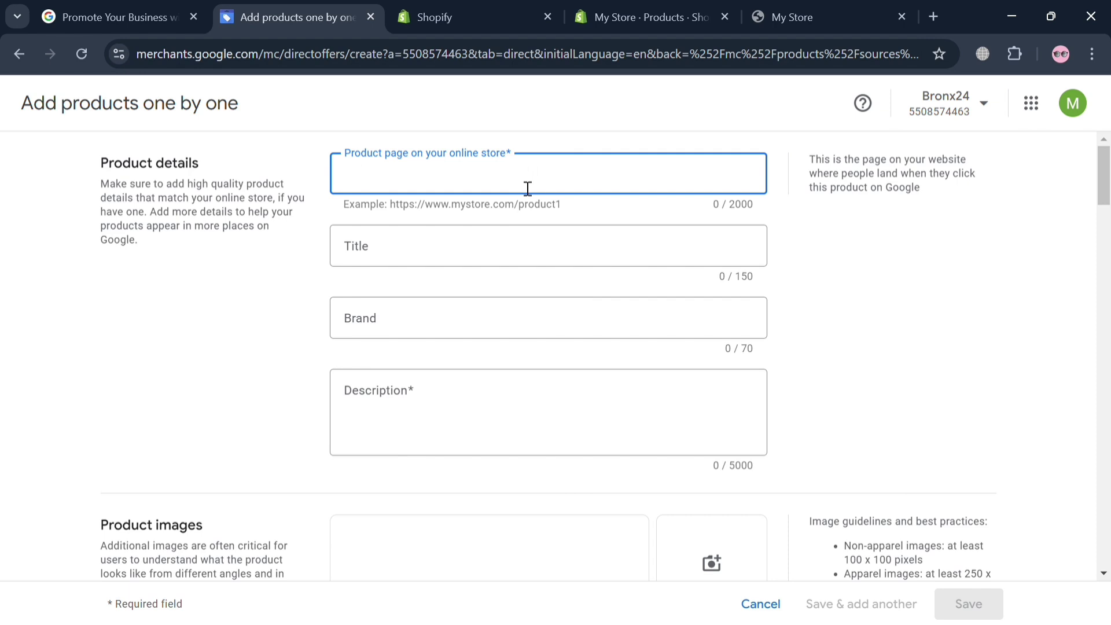
pyautogui.click(591, 7)
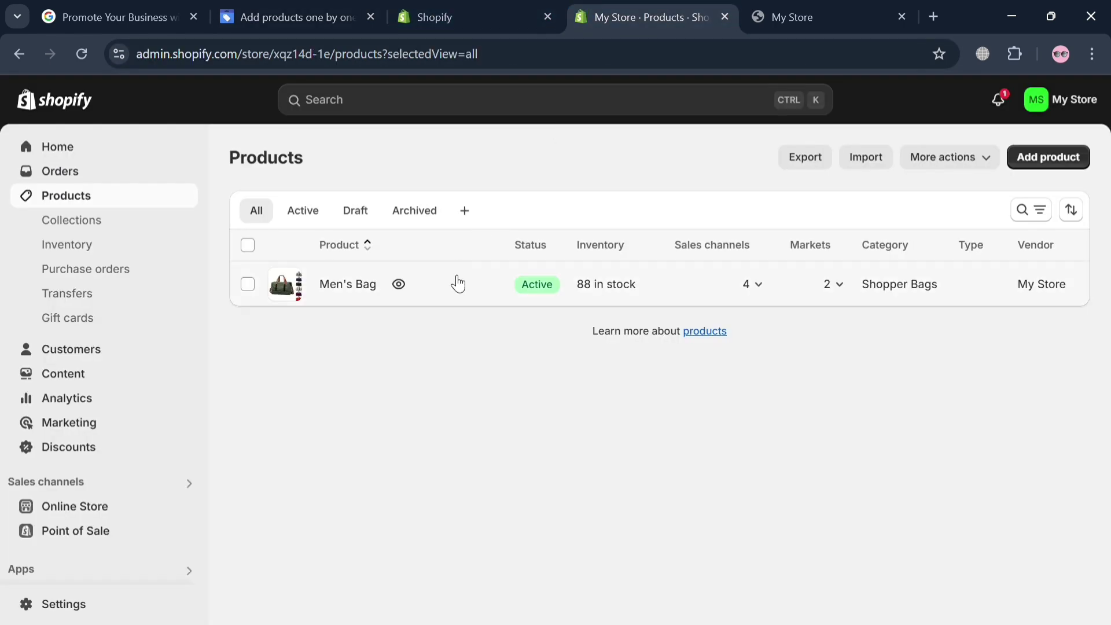
pyautogui.click(1030, 288)
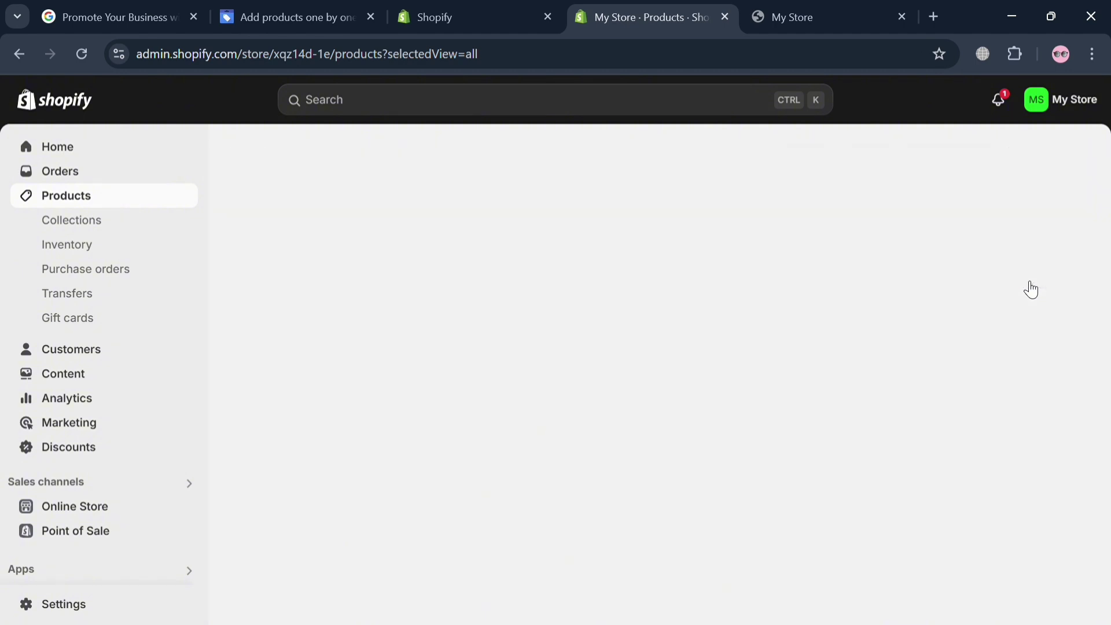
pyautogui.hotkey('ctrl', 'Tab')
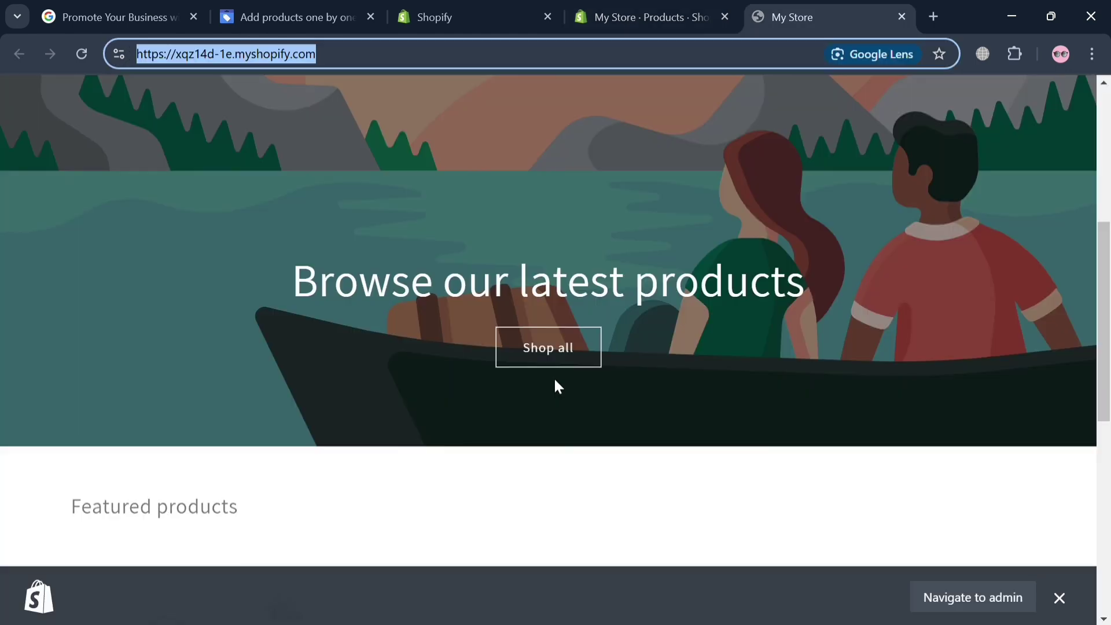
pyautogui.scroll(-5, 557, 387)
pyautogui.click(173, 344)
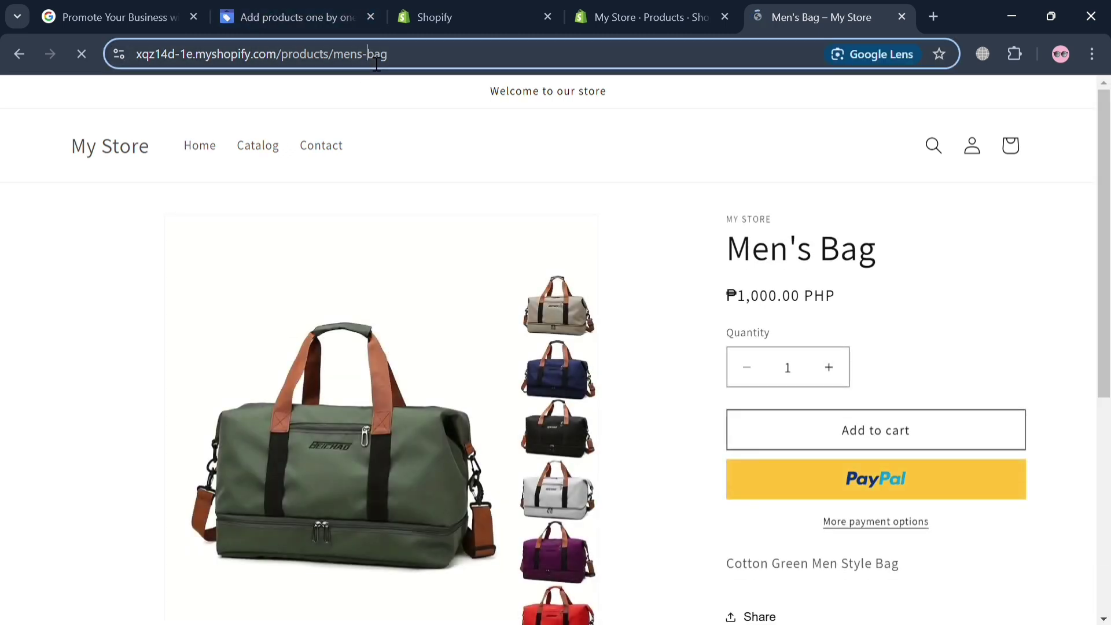
pyautogui.click(376, 64)
pyautogui.hotkey('ctrl', 'c')
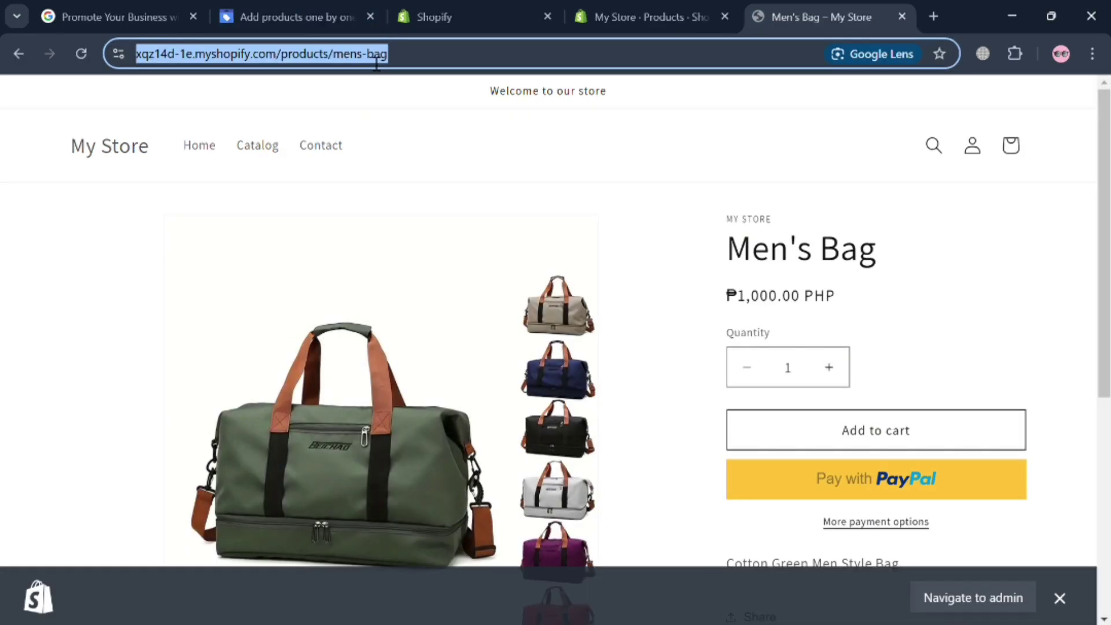
pyautogui.click(456, 8)
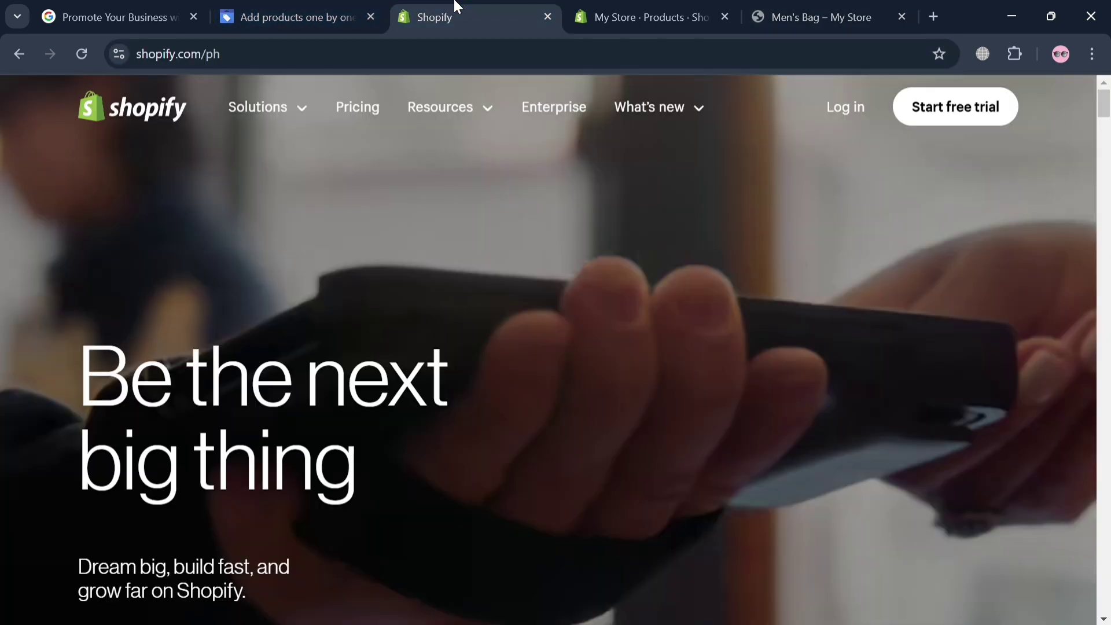
pyautogui.click(353, 9)
pyautogui.hotkey('ctrl', 'v')
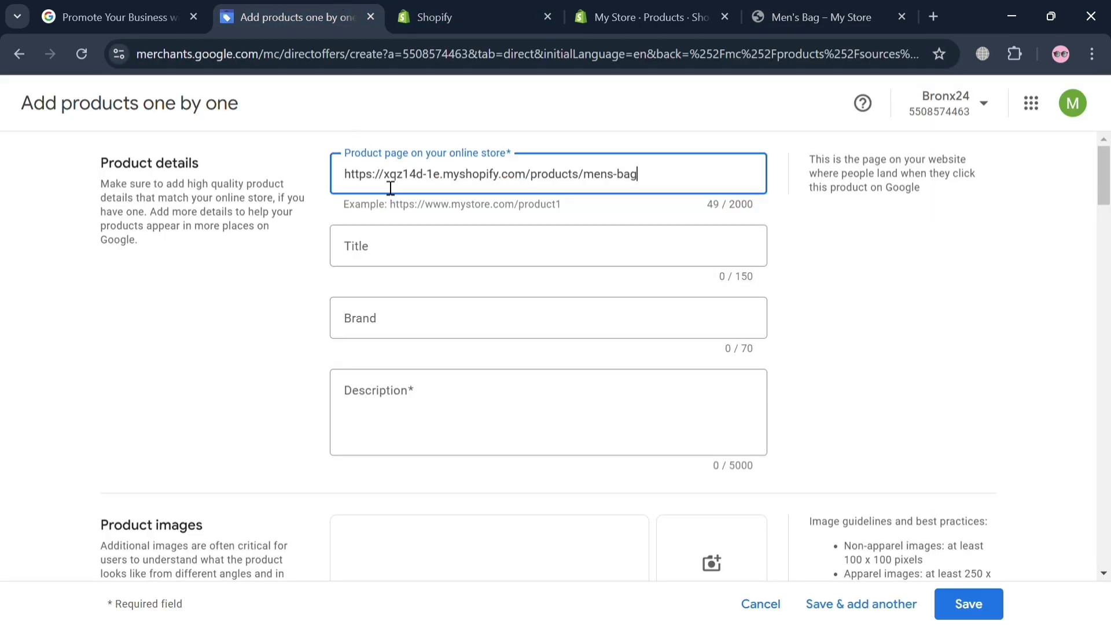
# Copy the product name Men's Bag from the storefront into the product's Title field in Merchant Center
pyautogui.click(426, 263)
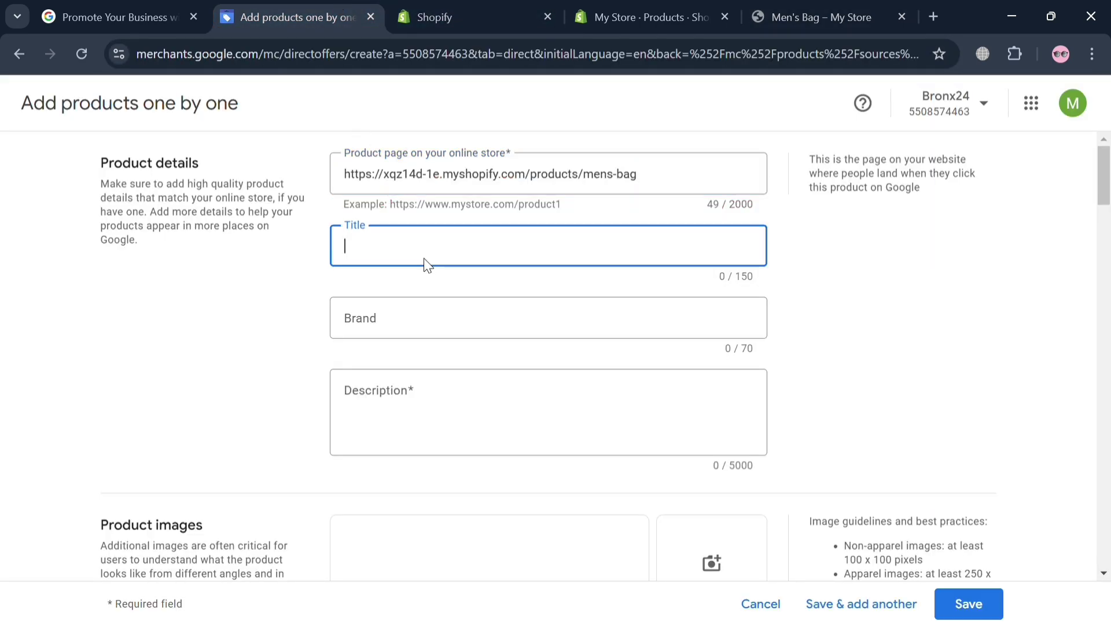
pyautogui.click(822, 17)
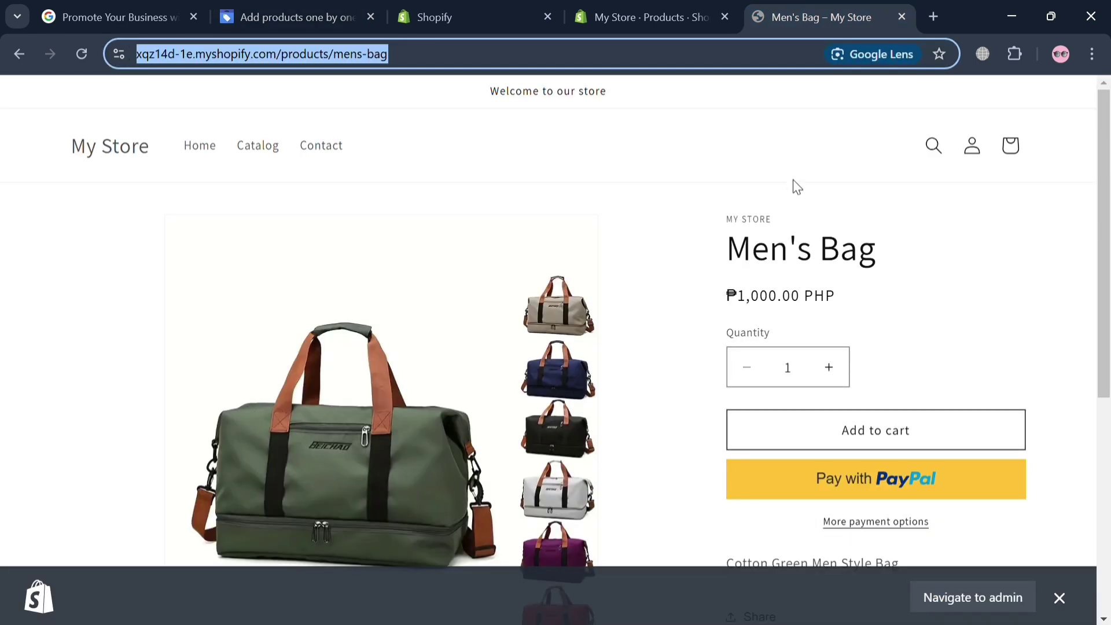
pyautogui.tripleClick(810, 248)
pyautogui.hotkey('ctrl', 'c')
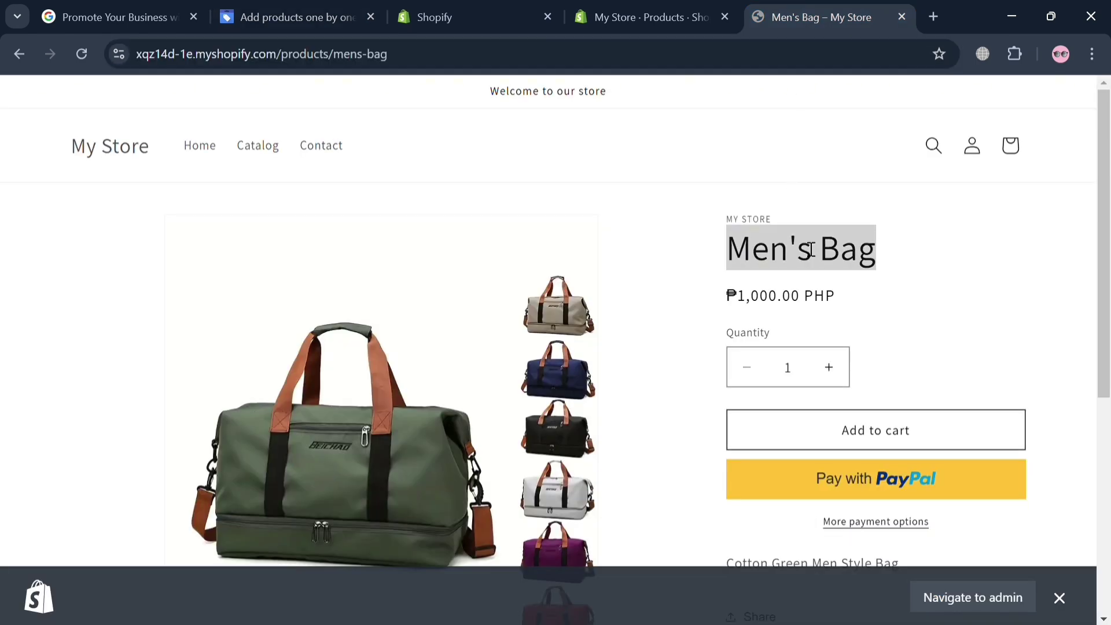
pyautogui.click(324, 17)
pyautogui.hotkey('ctrl', 'v')
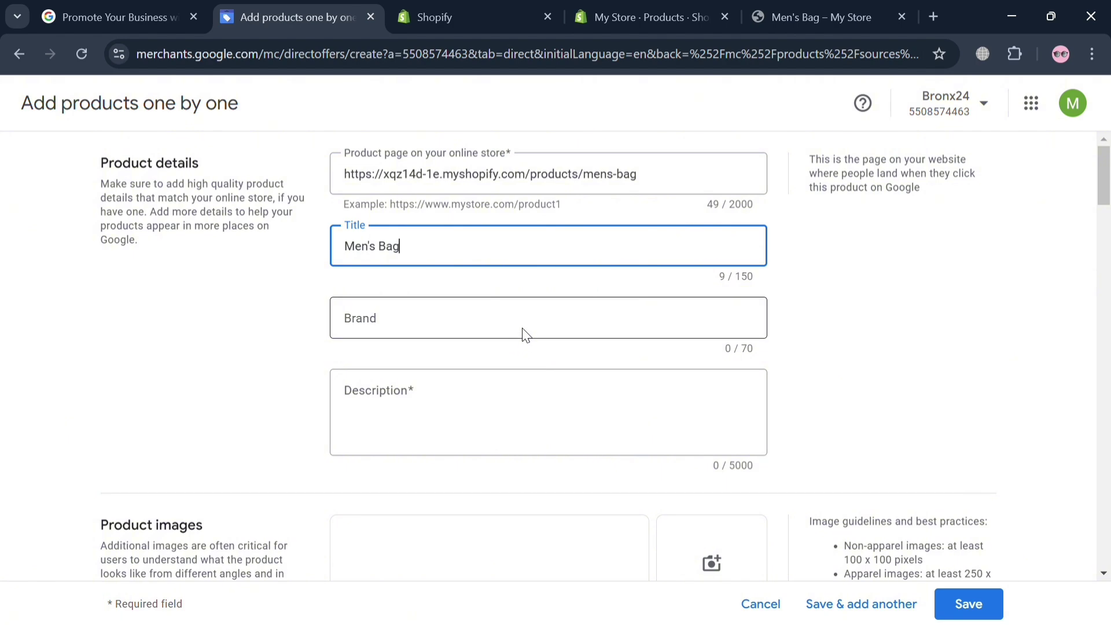
# Copy the text "Cotton Green Men Style Bag" from the storefront page into the product's Description field in Merchant Center
pyautogui.click(474, 400)
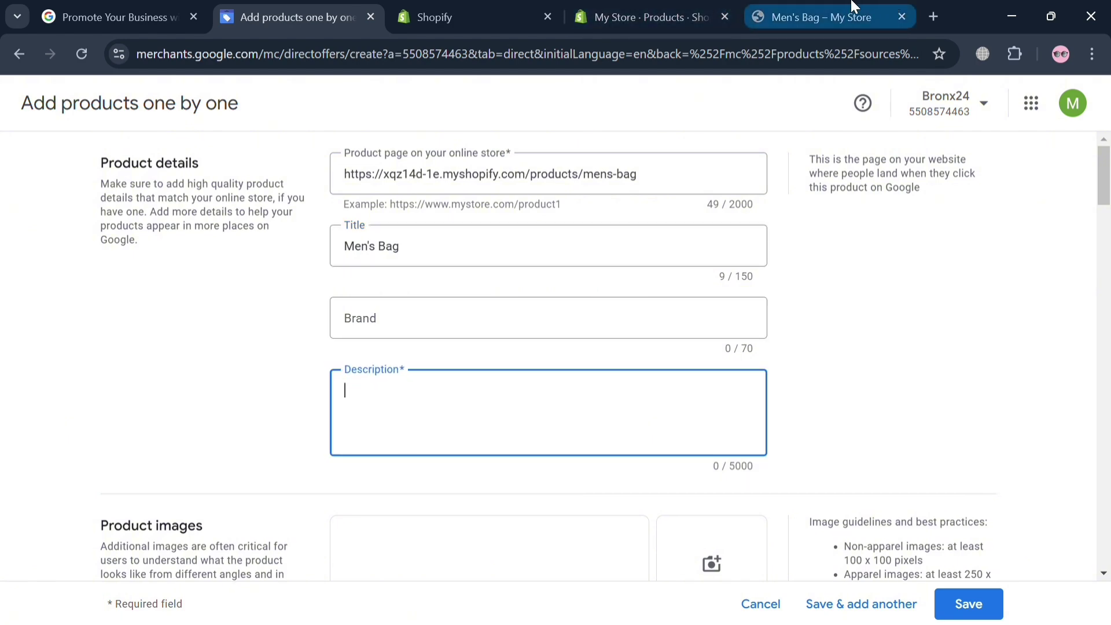
pyautogui.click(845, 16)
pyautogui.scroll(-6, 776, 325)
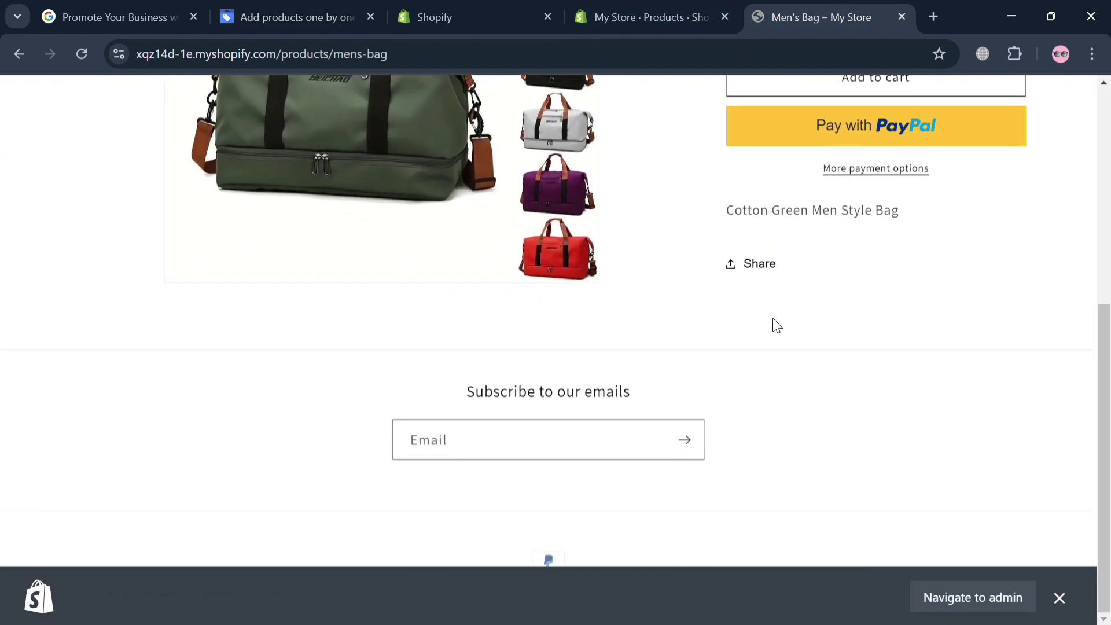
pyautogui.tripleClick(762, 226)
pyautogui.hotkey('ctrl', 'c')
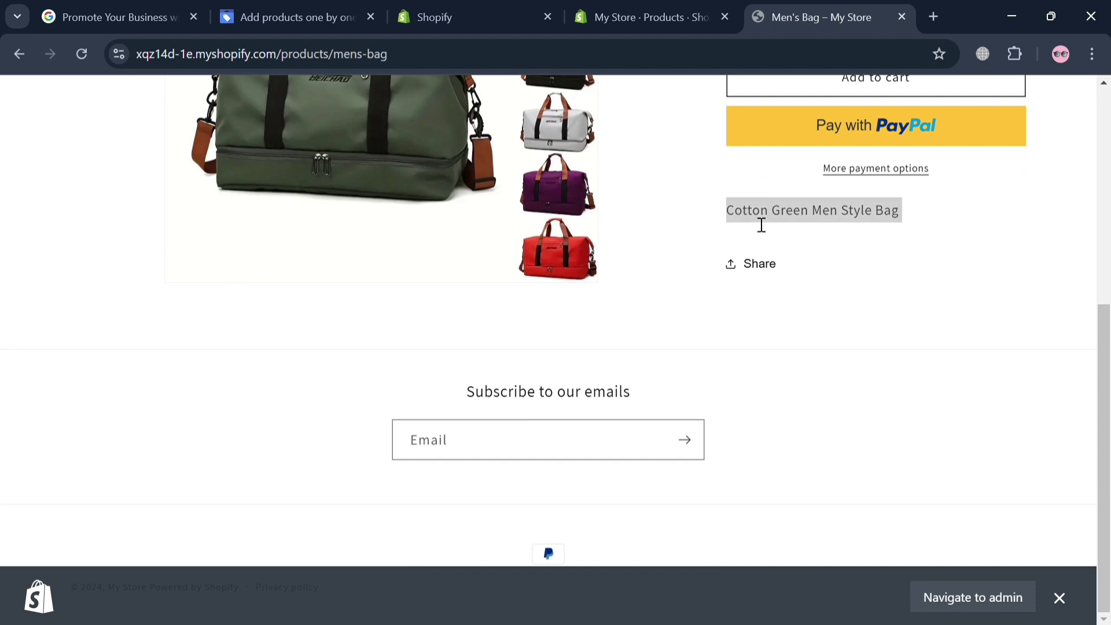
pyautogui.click(290, 17)
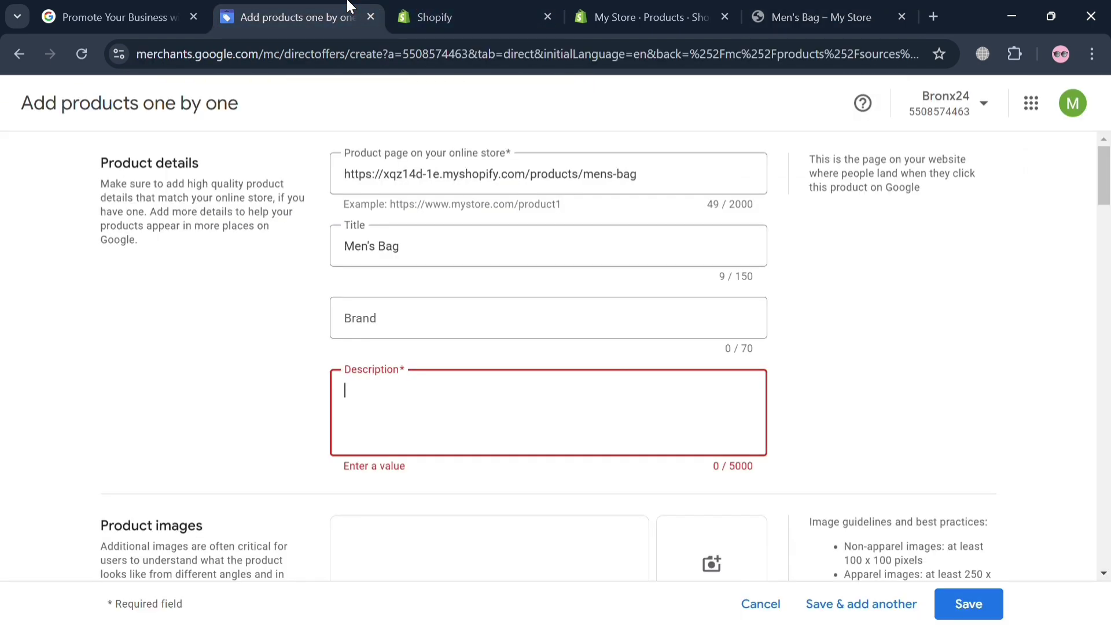
pyautogui.hotkey('ctrl', 'v')
# Upload a bag photo from the computer as the product's main image
pyautogui.scroll(-5, 498, 461)
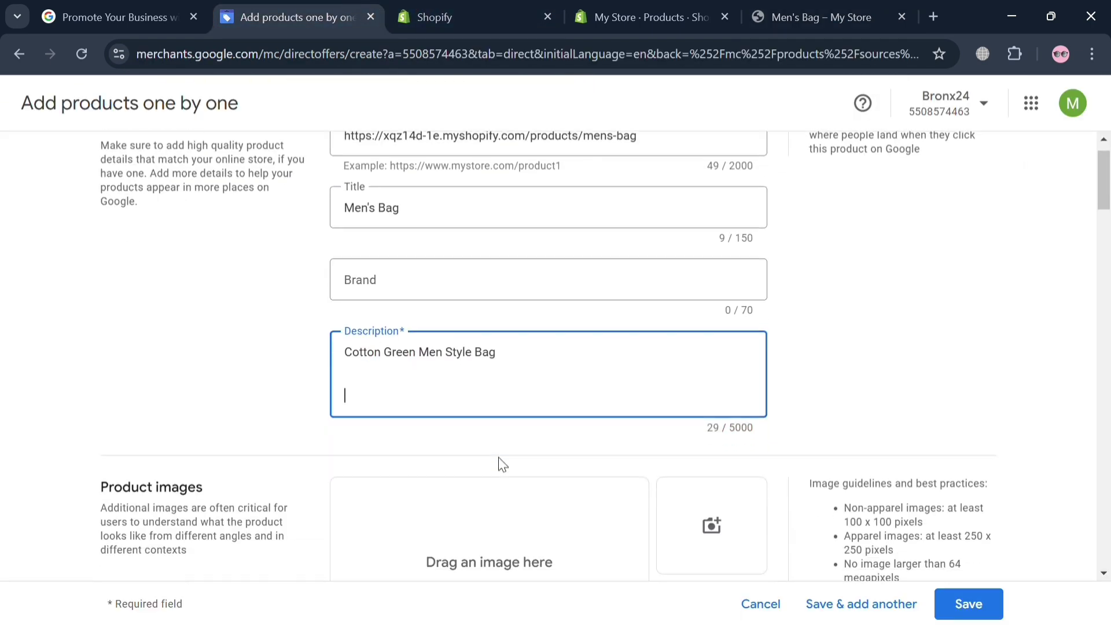
pyautogui.click(533, 411)
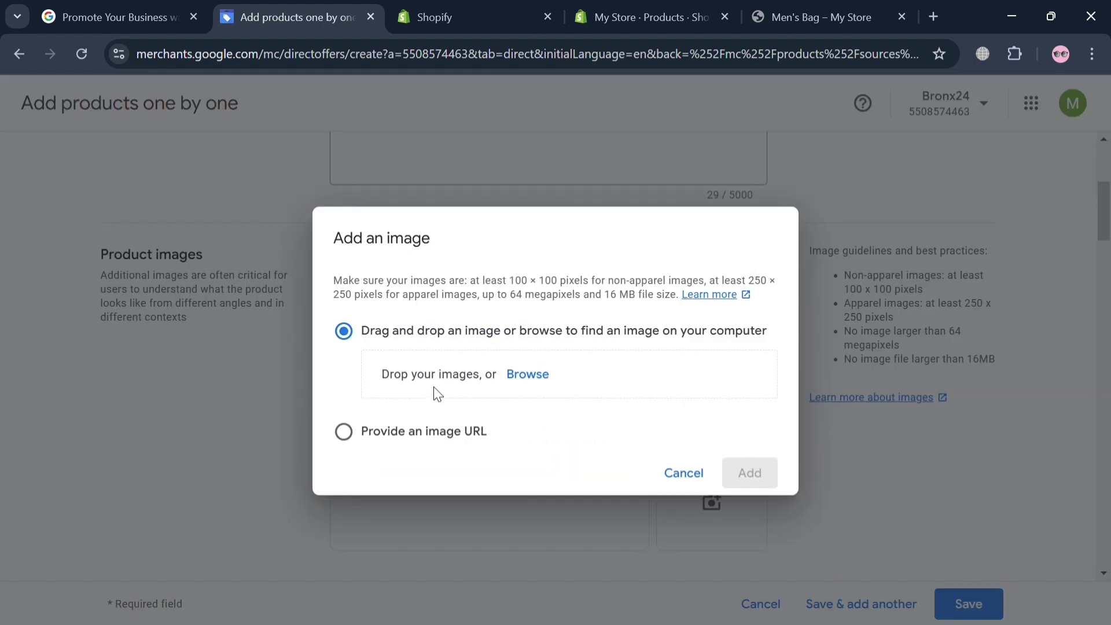
pyautogui.click(536, 376)
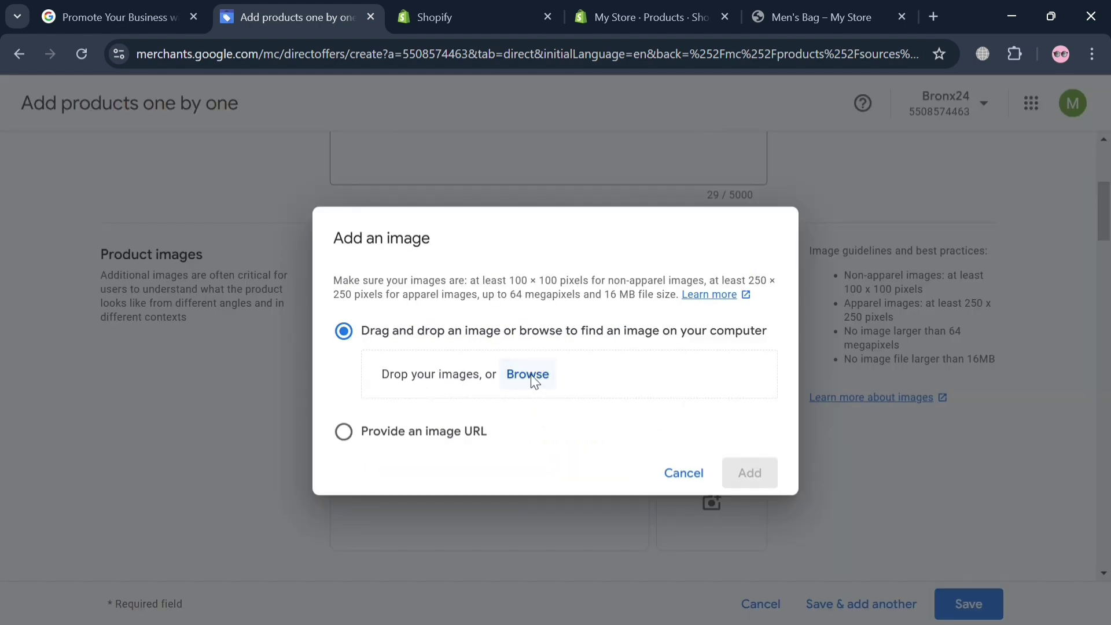
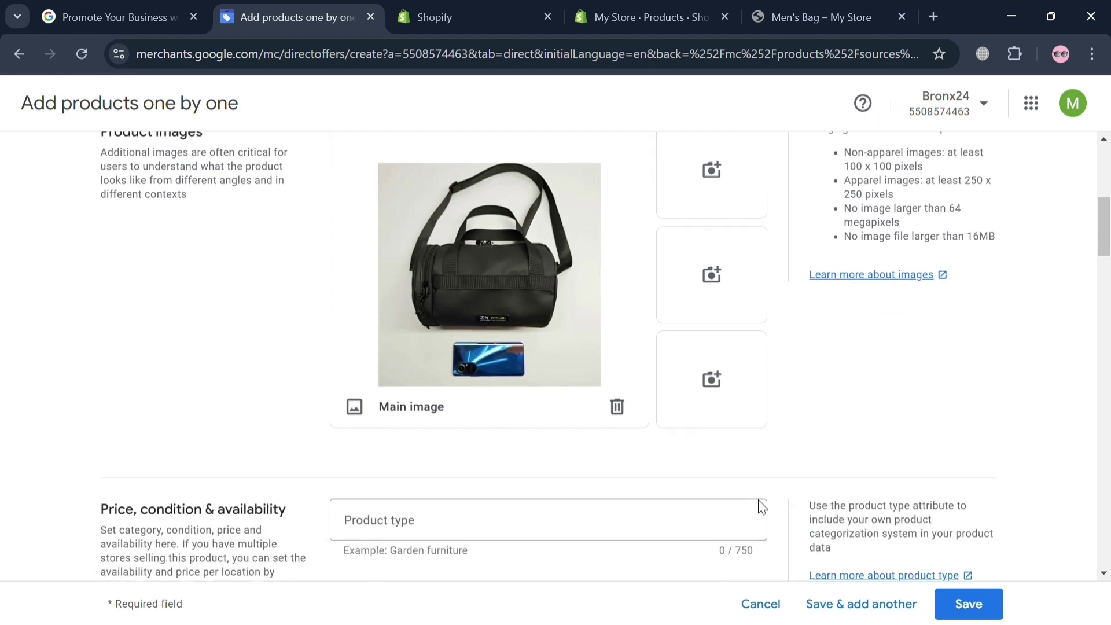
# Set the product type to Bags and choose Apparel & Accessories as the product category
pyautogui.scroll(-4, 533, 427)
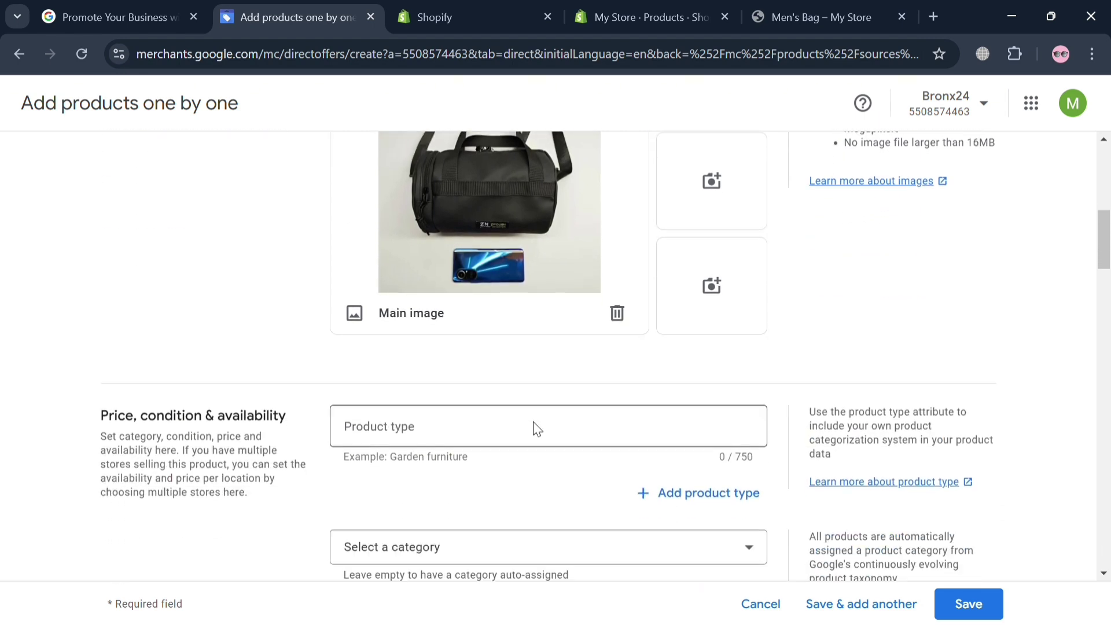
pyautogui.click(456, 275)
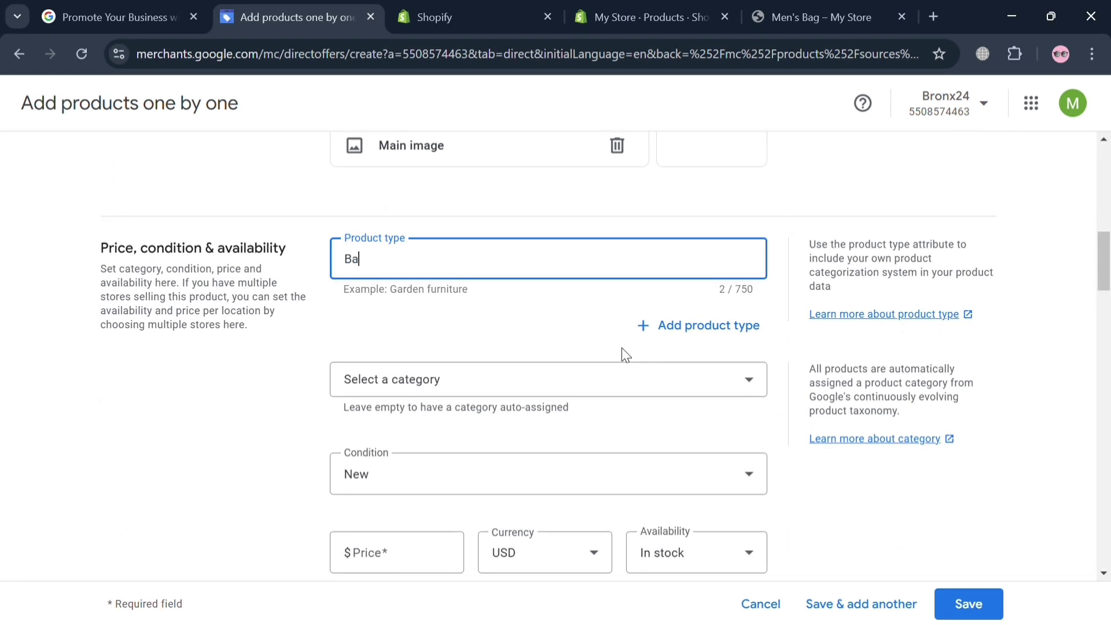
pyautogui.write('gs')
pyautogui.click(501, 390)
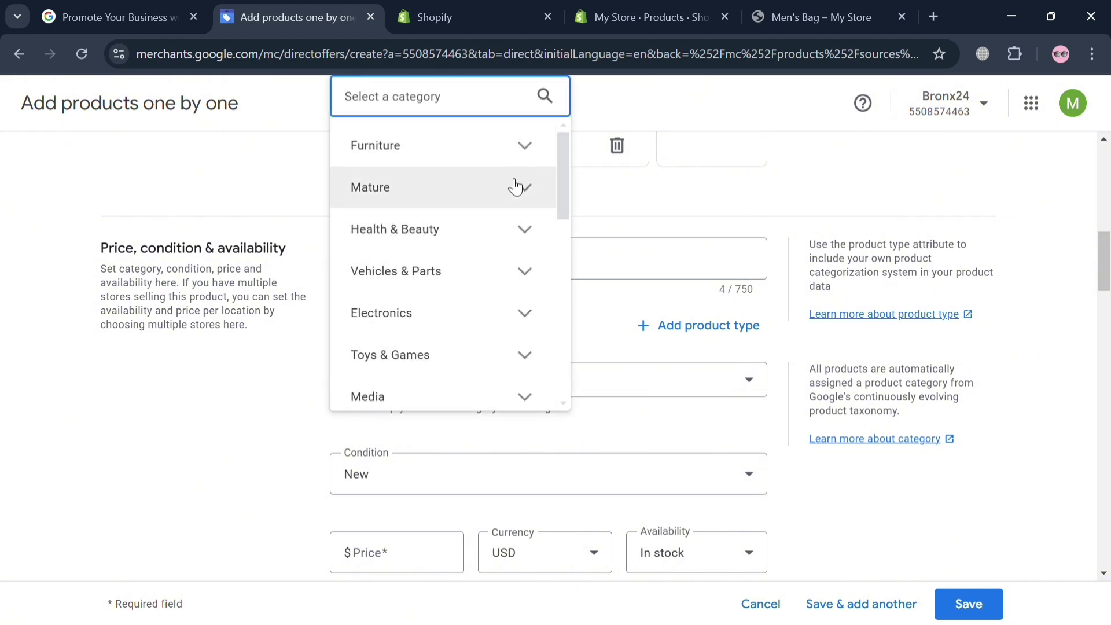
pyautogui.scroll(-3, 524, 334)
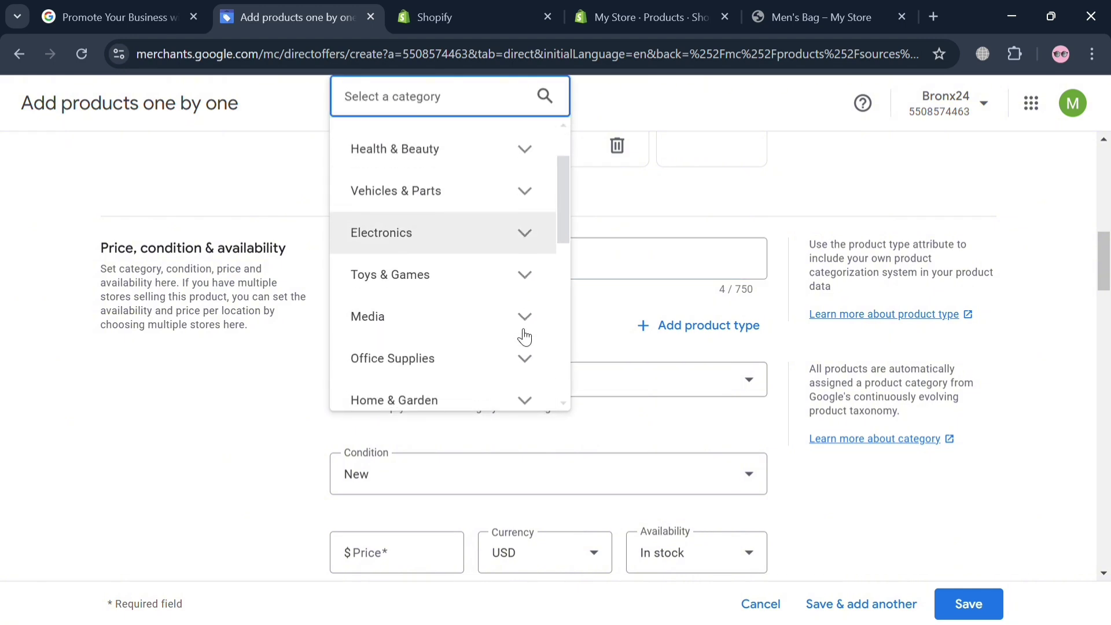
pyautogui.scroll(-3, 524, 335)
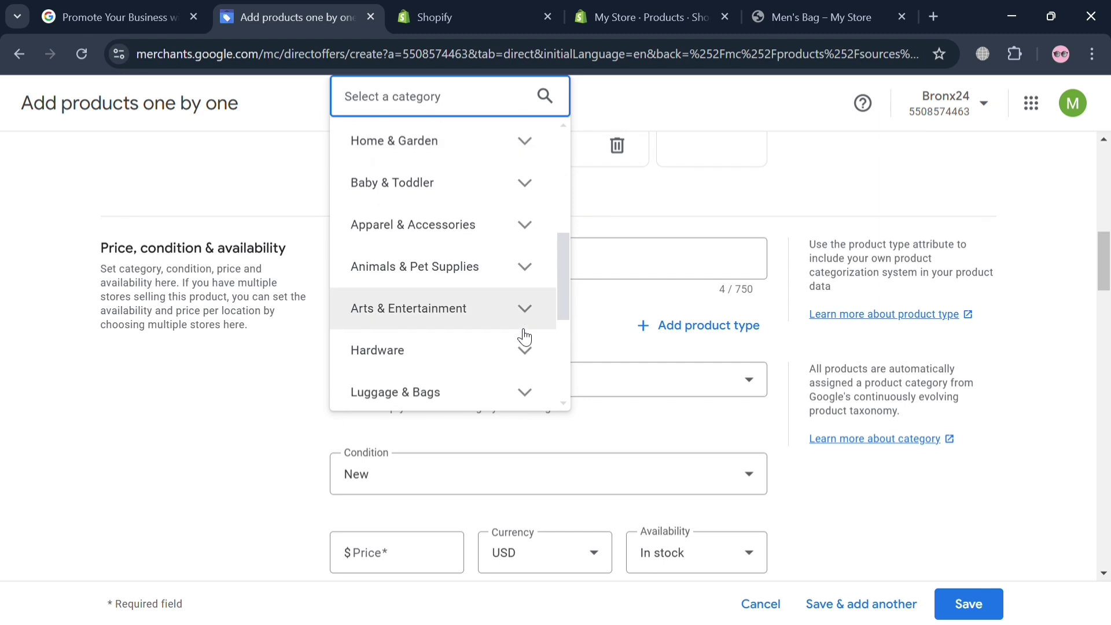
pyautogui.click(439, 224)
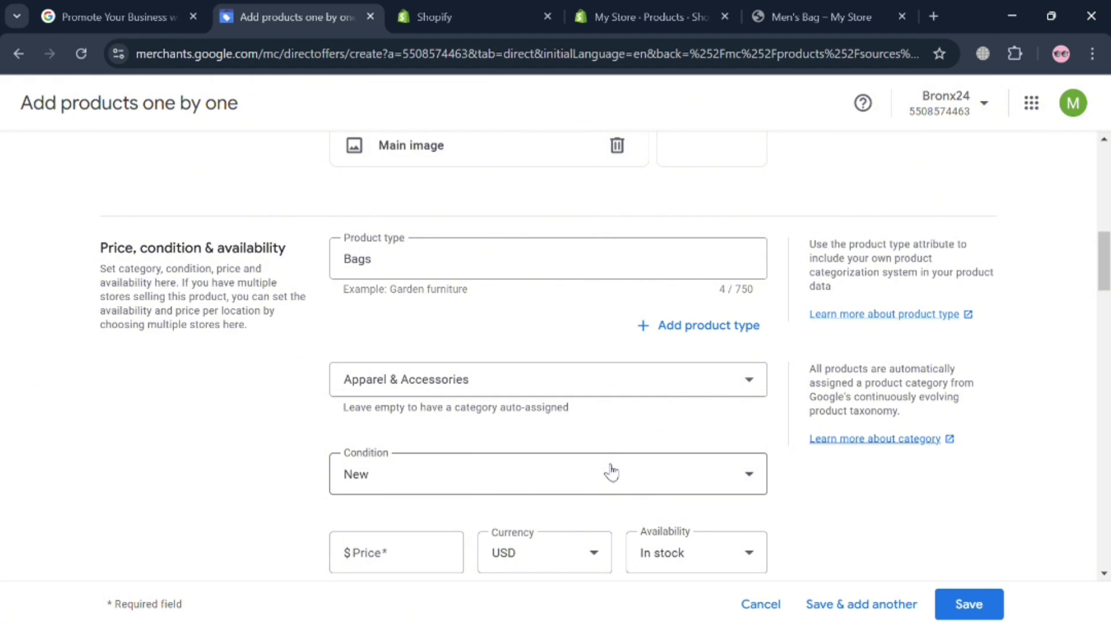
# Keep New as the product's condition
pyautogui.click(596, 484)
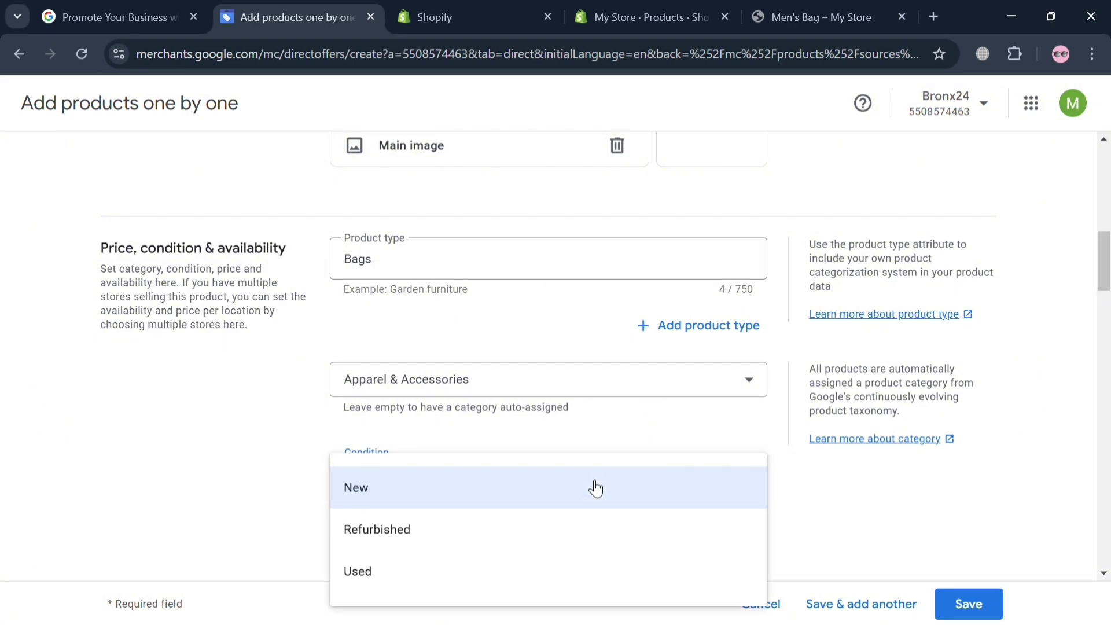
pyautogui.click(590, 444)
pyautogui.scroll(-3, 589, 442)
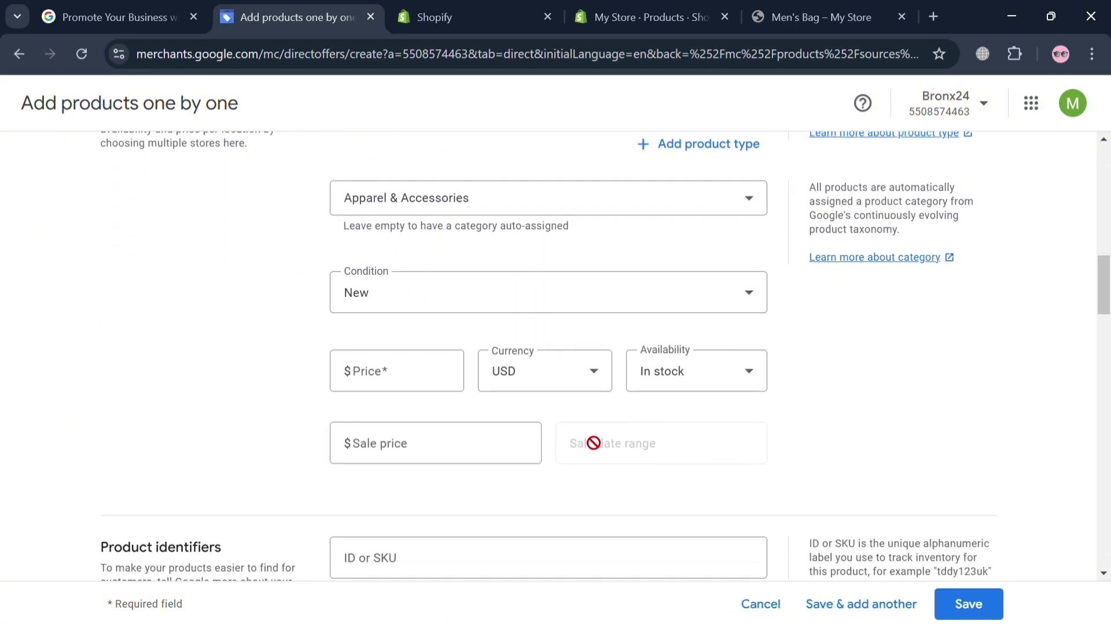
# Look up the Men's Bag price on the Shopify storefront page and return to the Merchant Center form
pyautogui.click(380, 385)
pyautogui.click(665, 8)
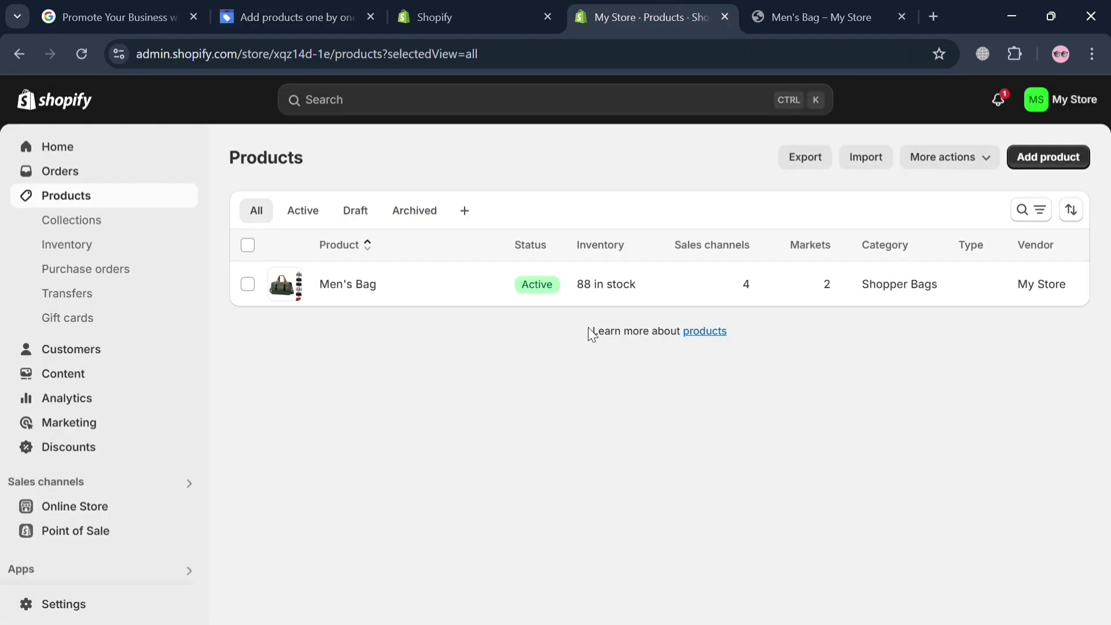
pyautogui.click(850, 7)
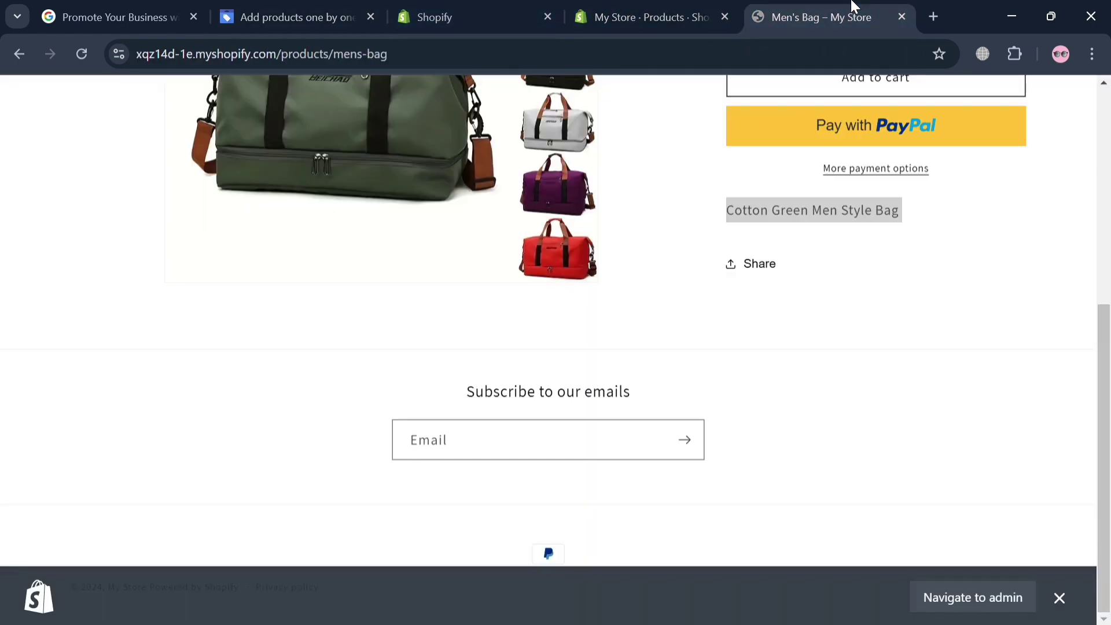
pyautogui.scroll(10, 735, 360)
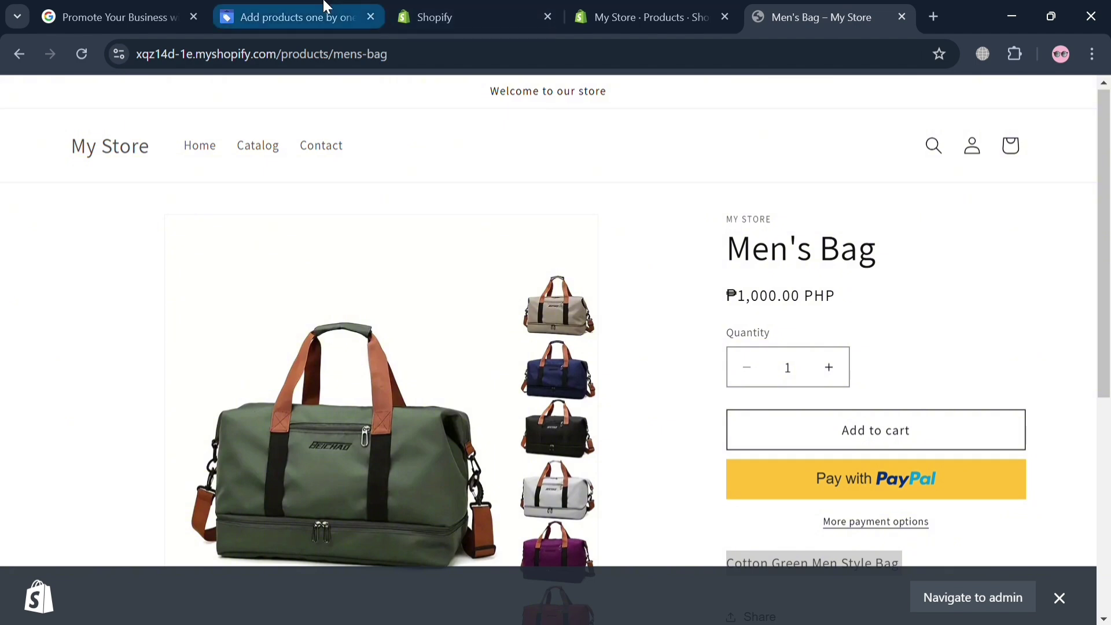
pyautogui.click(324, 10)
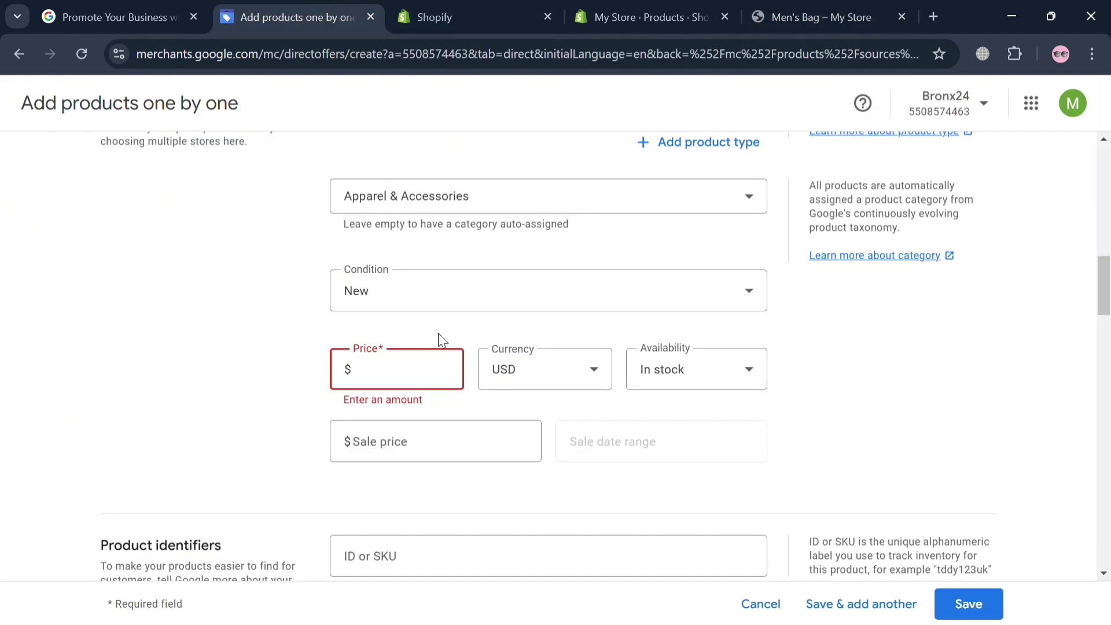
# Set the product's price to 20 with USD as the currency, leaving the sale price empty
pyautogui.write('1')
pyautogui.press('BackSpace')
pyautogui.write('20')
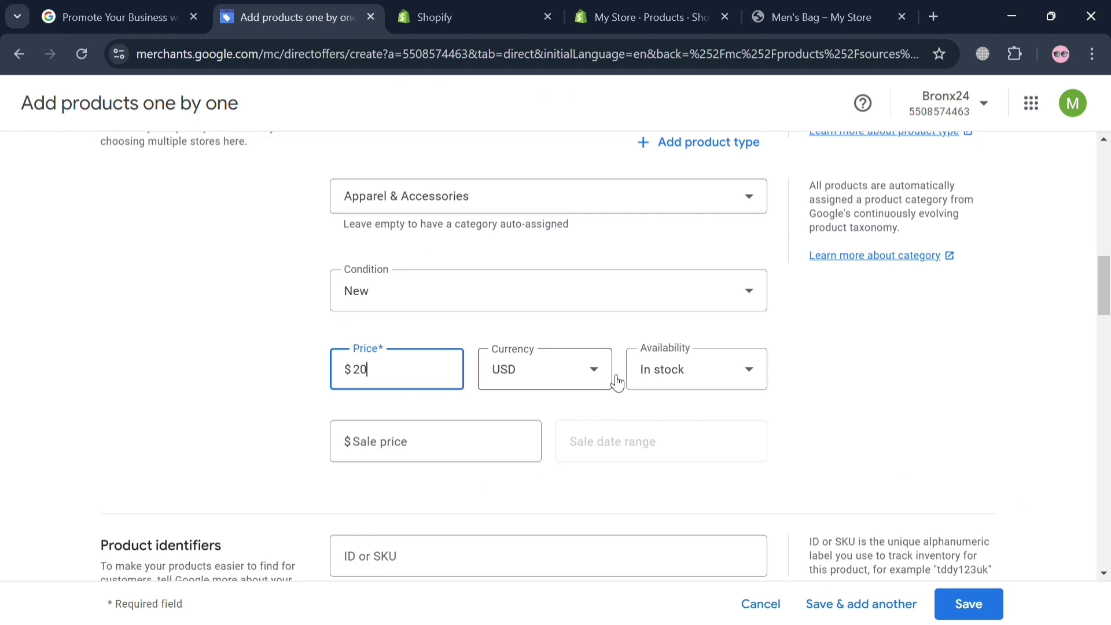
pyautogui.click(598, 377)
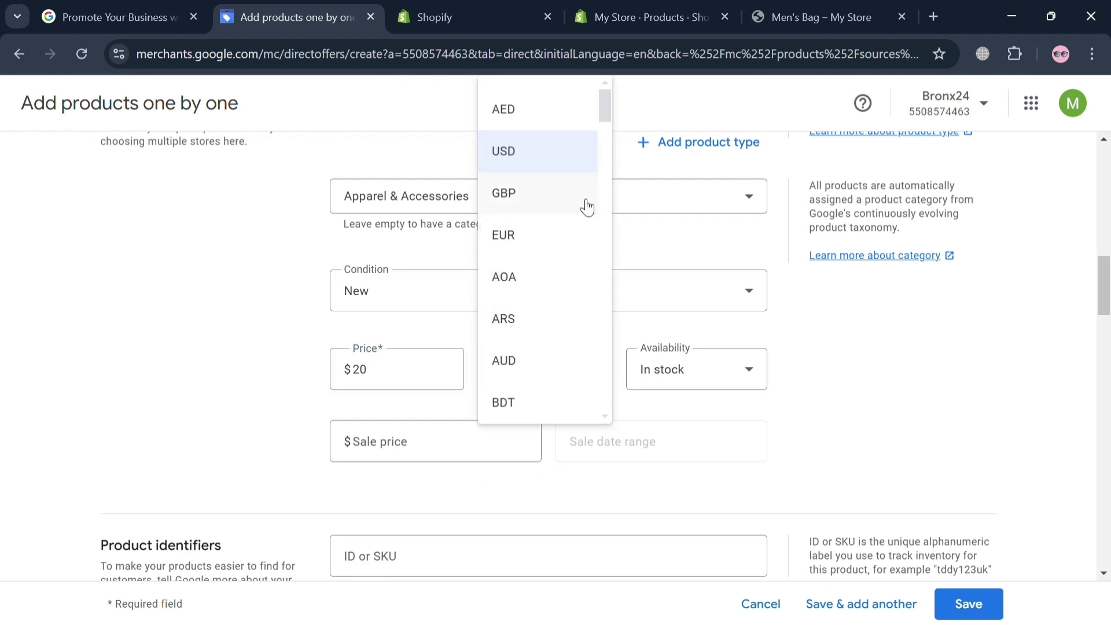
pyautogui.click(575, 158)
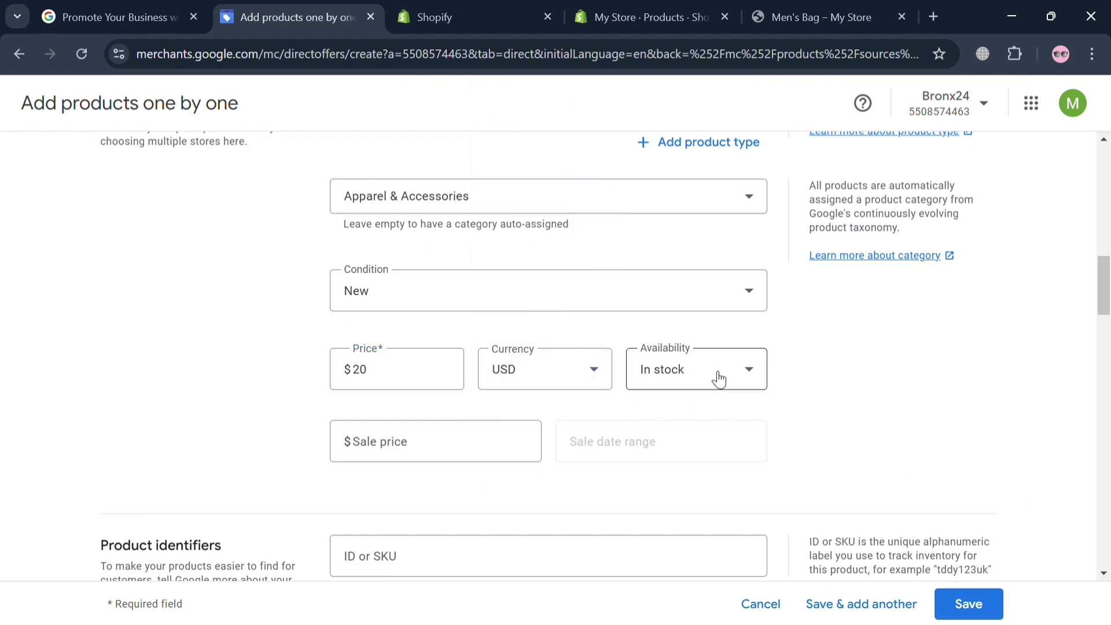
pyautogui.click(482, 453)
pyautogui.click(540, 518)
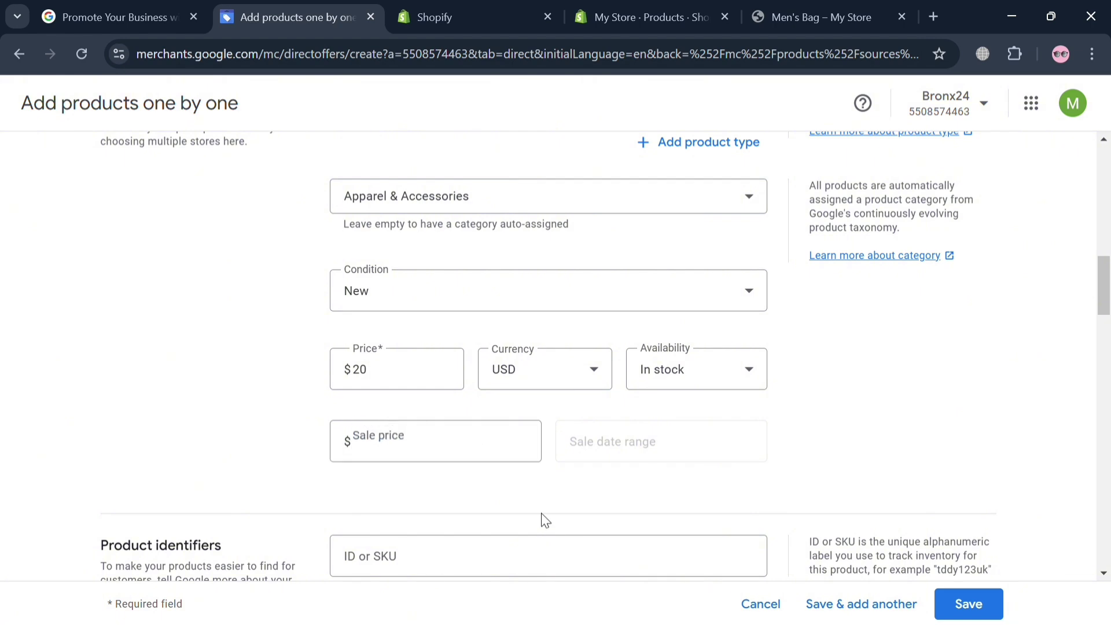
# Declare that the product has no GTIN, UPC, EAN, JAN or ISBN, keeping the one-of-a-kind or vintage option
pyautogui.scroll(-3, 540, 518)
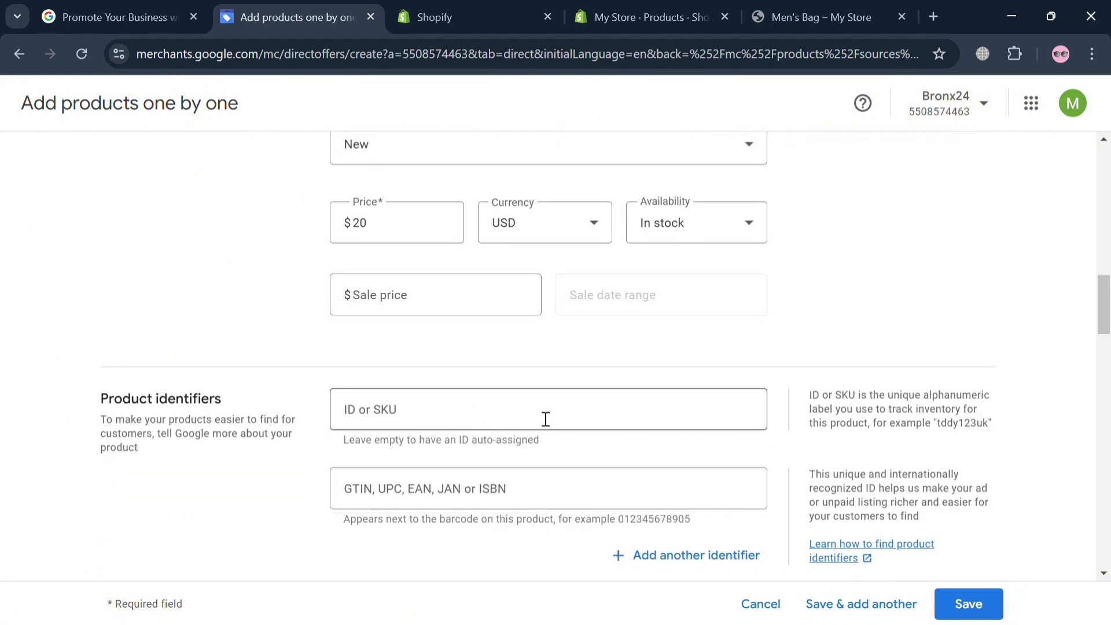
pyautogui.scroll(-3, 614, 473)
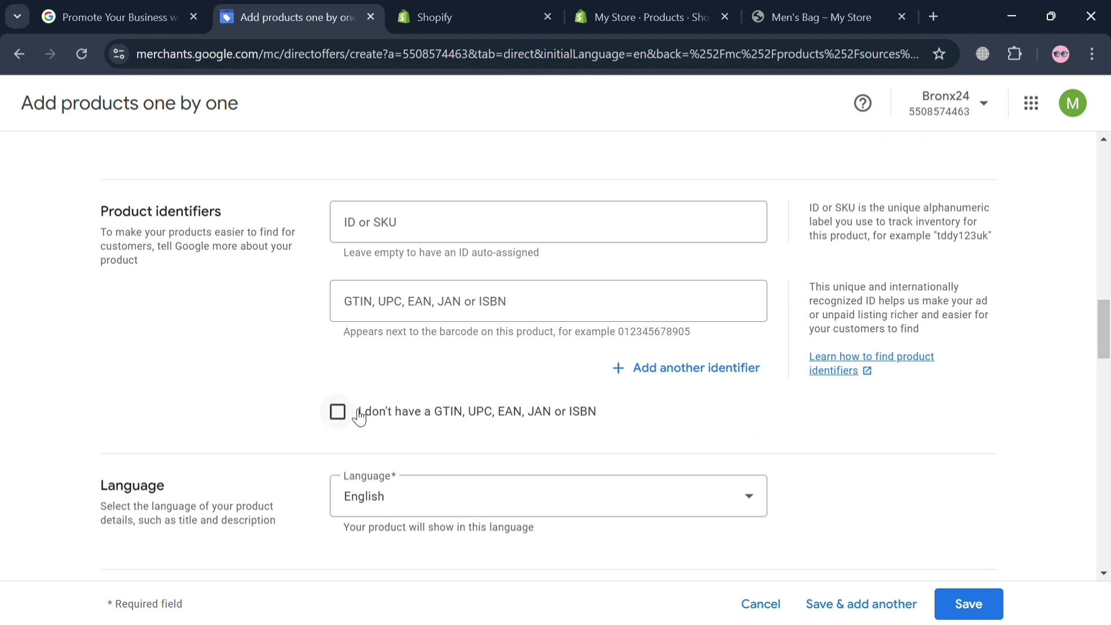
pyautogui.click(342, 418)
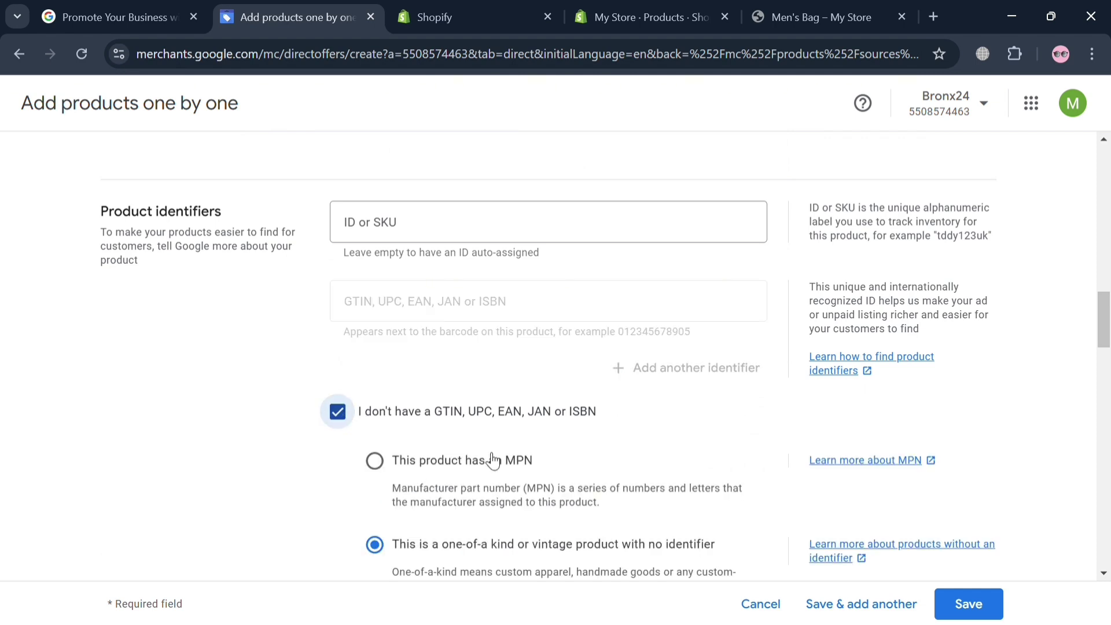
pyautogui.scroll(-4, 459, 491)
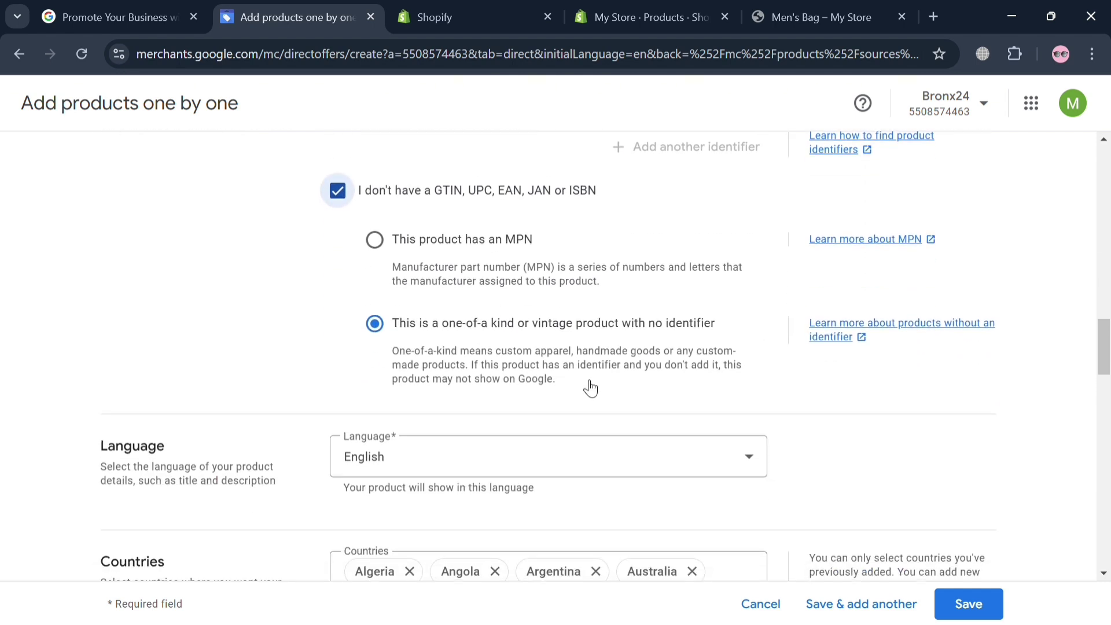
# Keep Free listings as the product's marketing method and save that choice
pyautogui.scroll(-2, 506, 463)
pyautogui.scroll(-9, 503, 463)
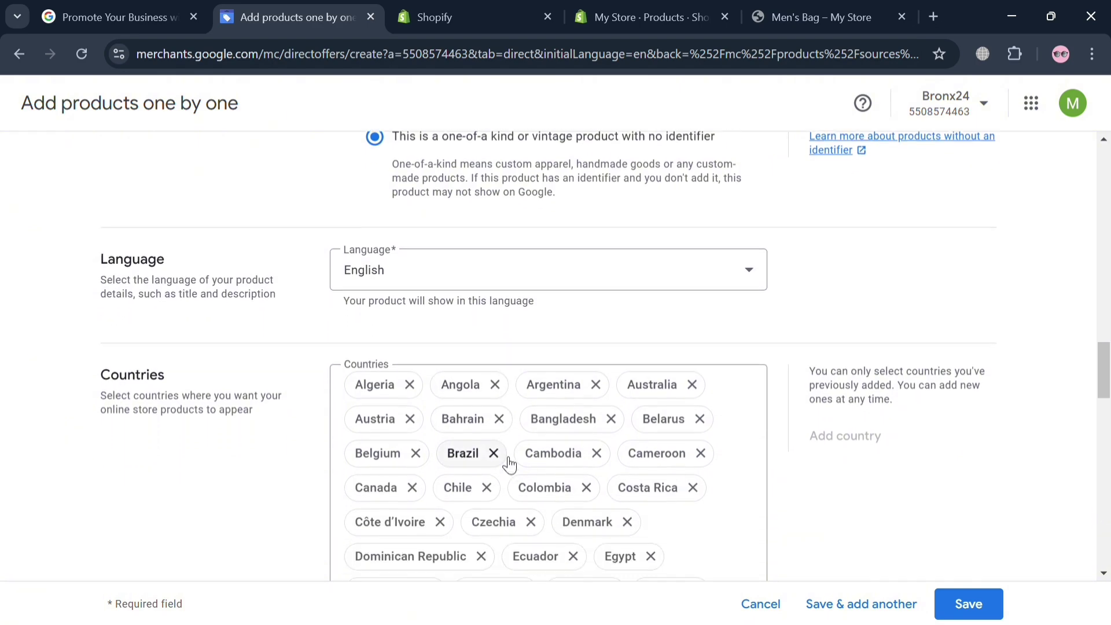
pyautogui.scroll(-12, 507, 463)
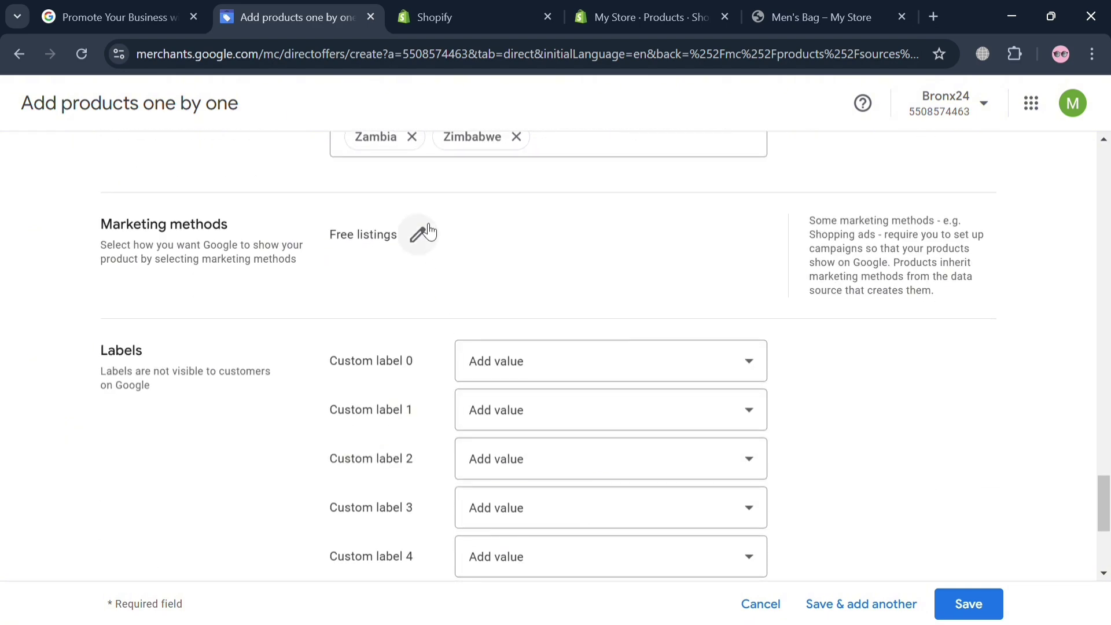
pyautogui.click(417, 233)
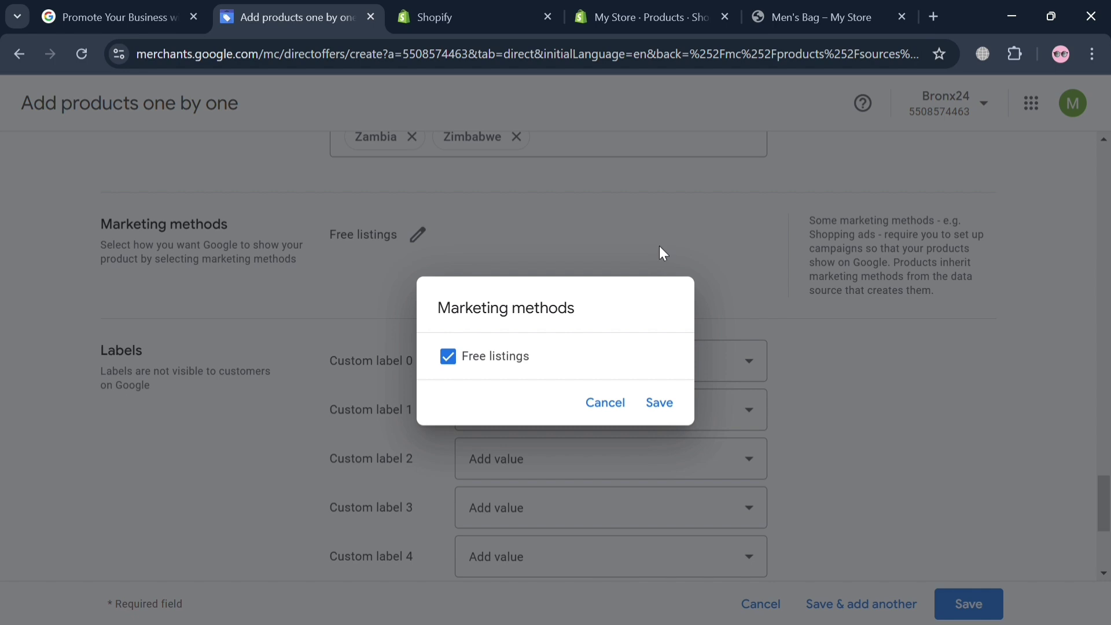
pyautogui.click(665, 399)
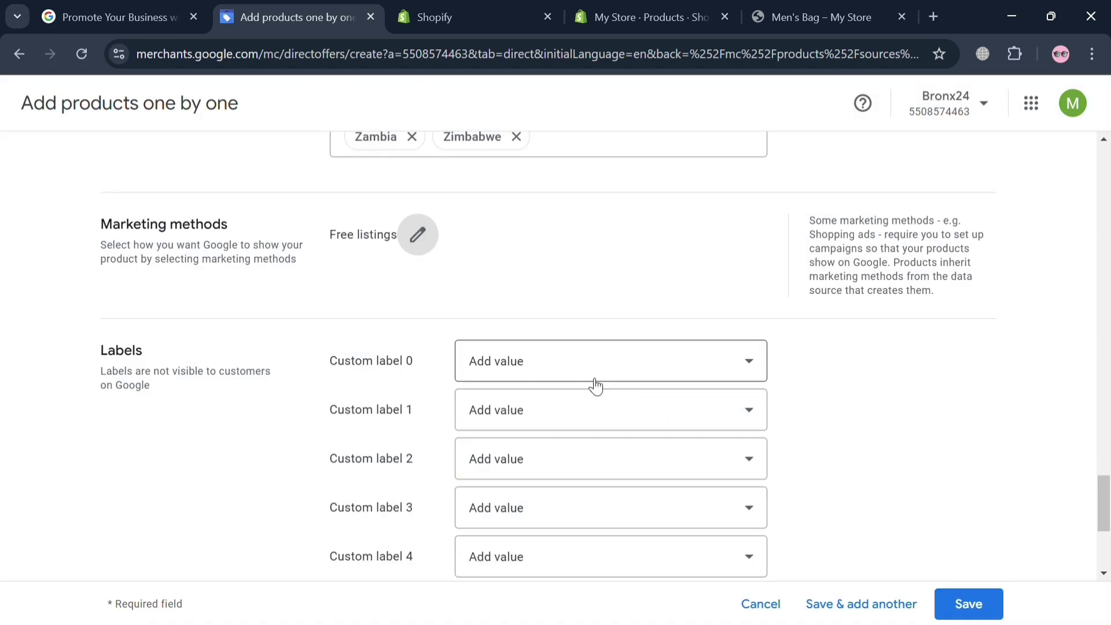
# Expand the apparel product details and set the color to Black and the size to Small
pyautogui.scroll(-5, 633, 434)
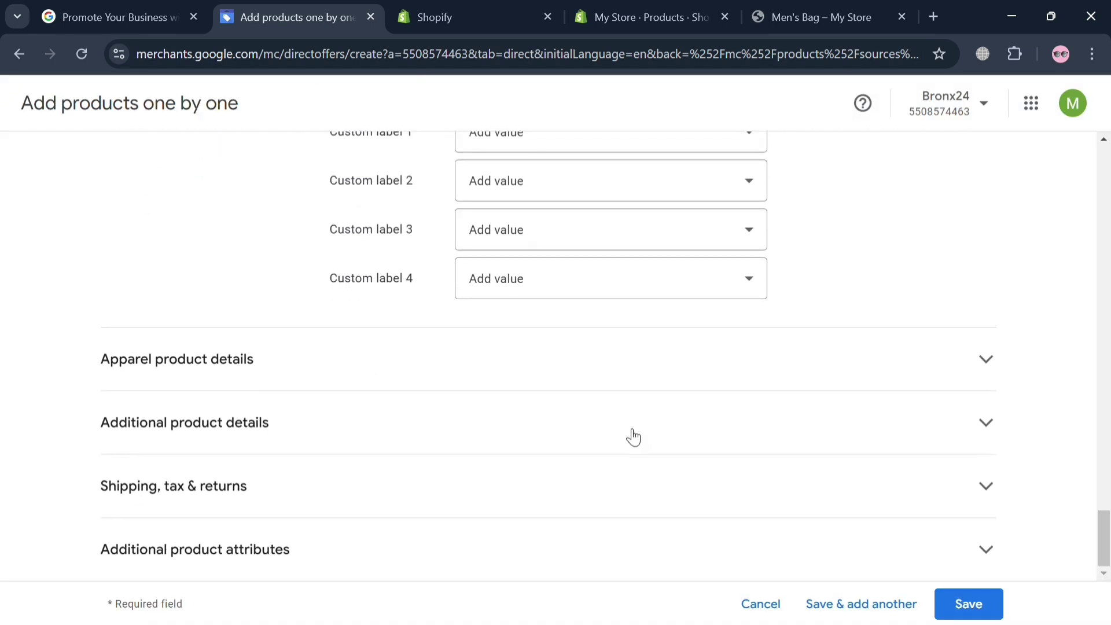
pyautogui.click(660, 375)
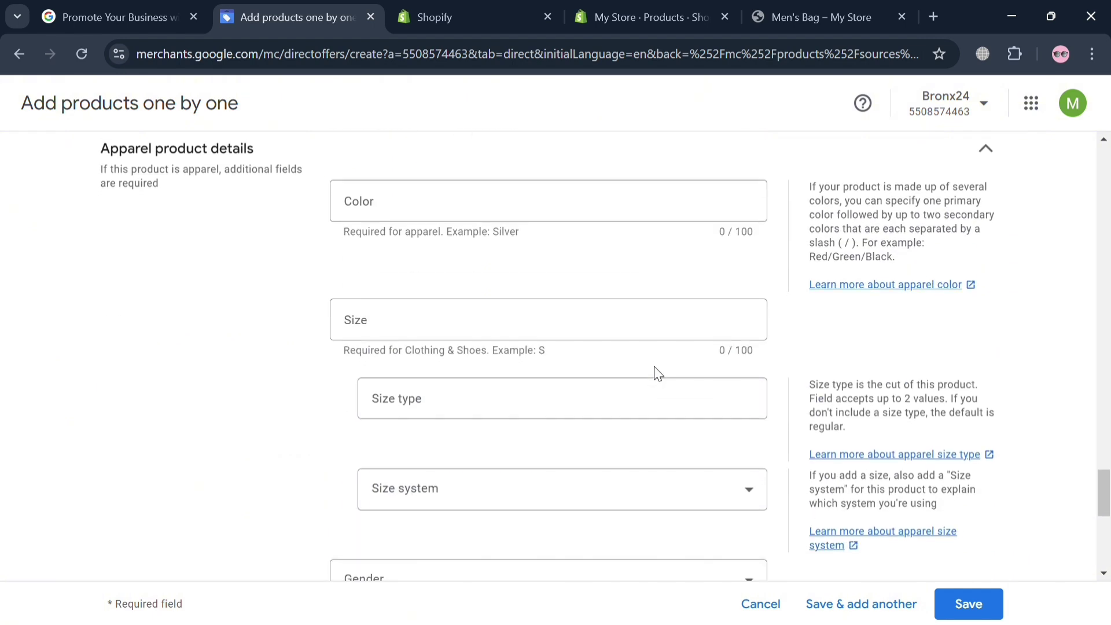
pyautogui.click(669, 214)
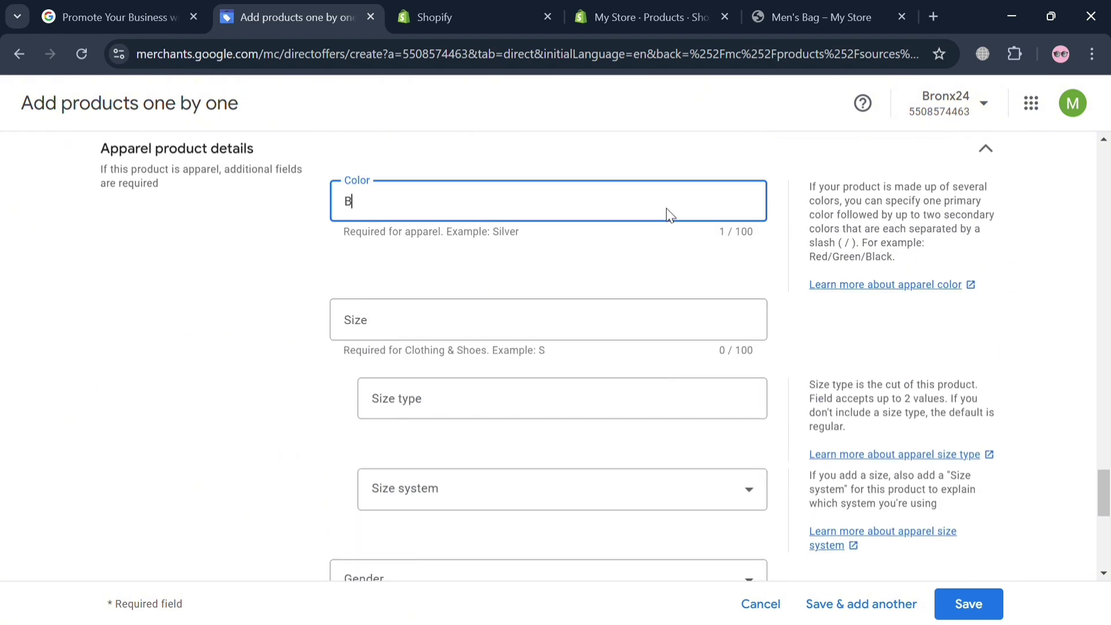
pyautogui.write('Black')
pyautogui.click(654, 331)
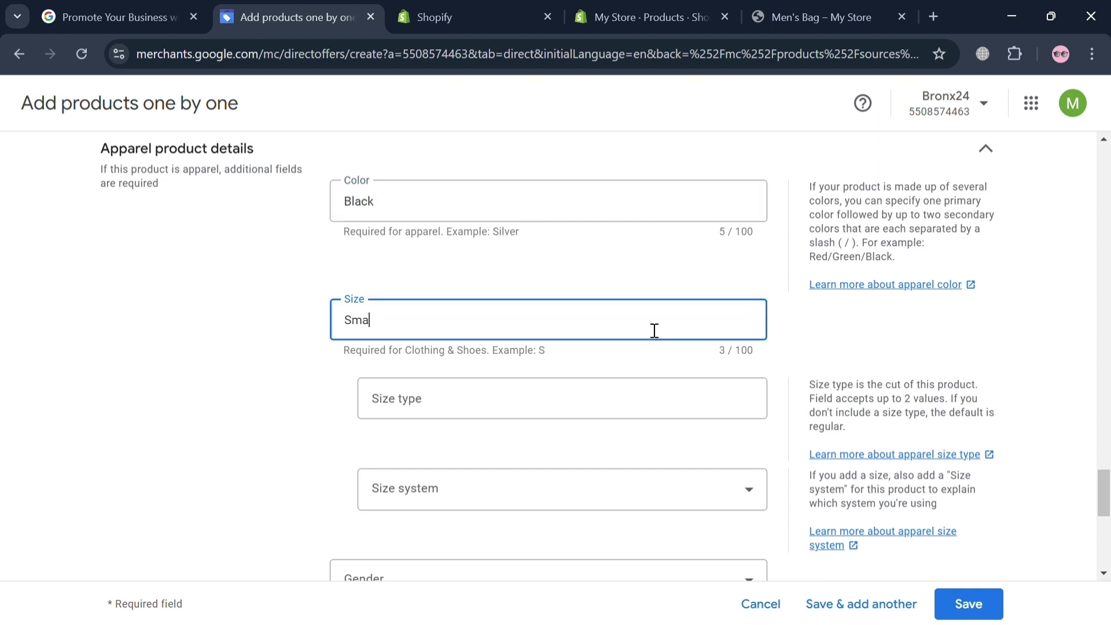
pyautogui.write('Small')
# Set the apparel size type to Regular
pyautogui.scroll(-1, 653, 331)
pyautogui.click(654, 331)
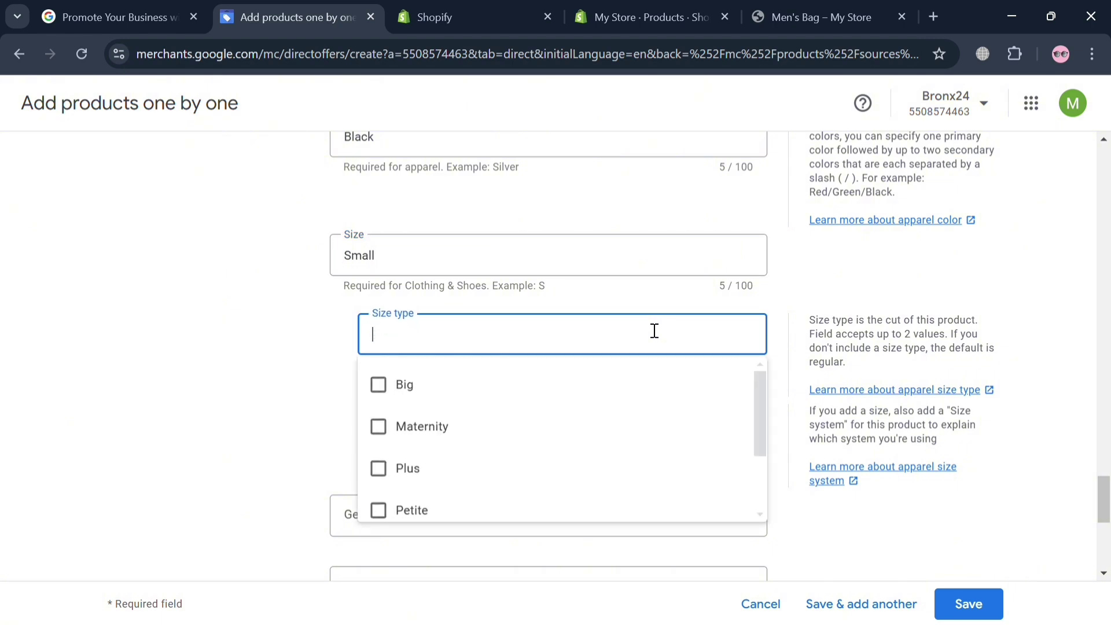
pyautogui.scroll(-2, 639, 475)
pyautogui.click(639, 473)
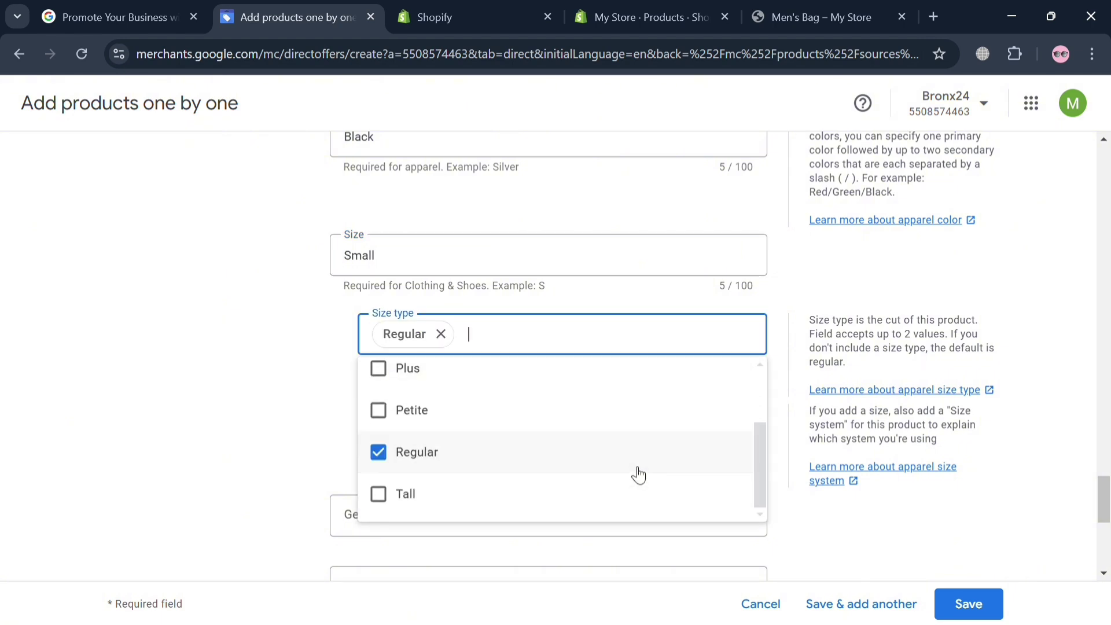
pyautogui.click(307, 404)
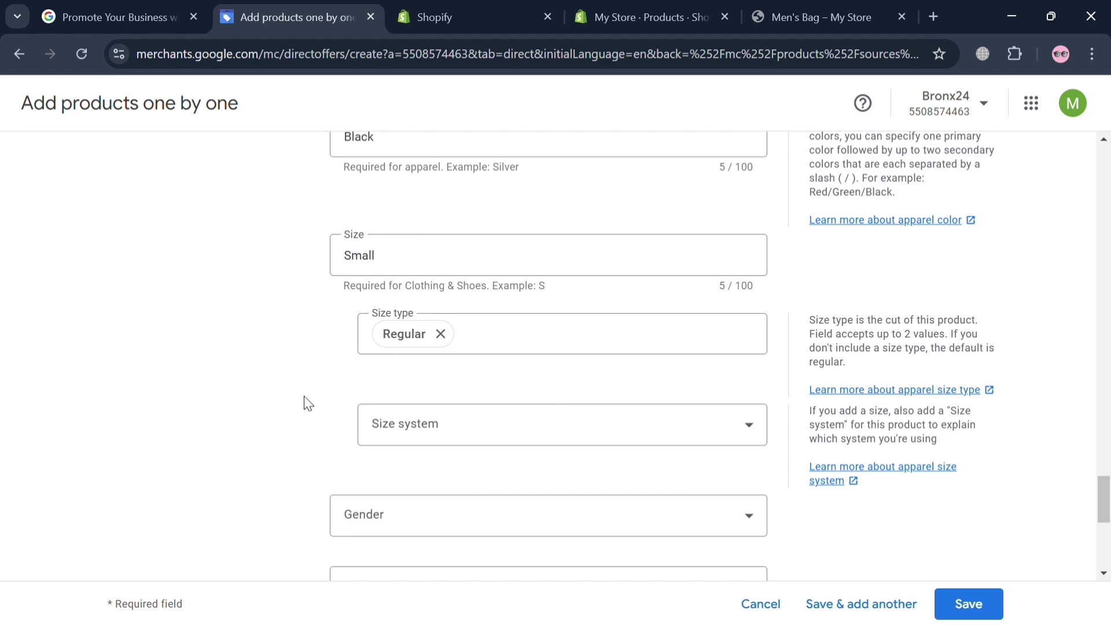
# Set the size system to EU, gender to Male, material to Cotton, pattern to Plain and age group to Adult (13+ years old)
pyautogui.click(499, 441)
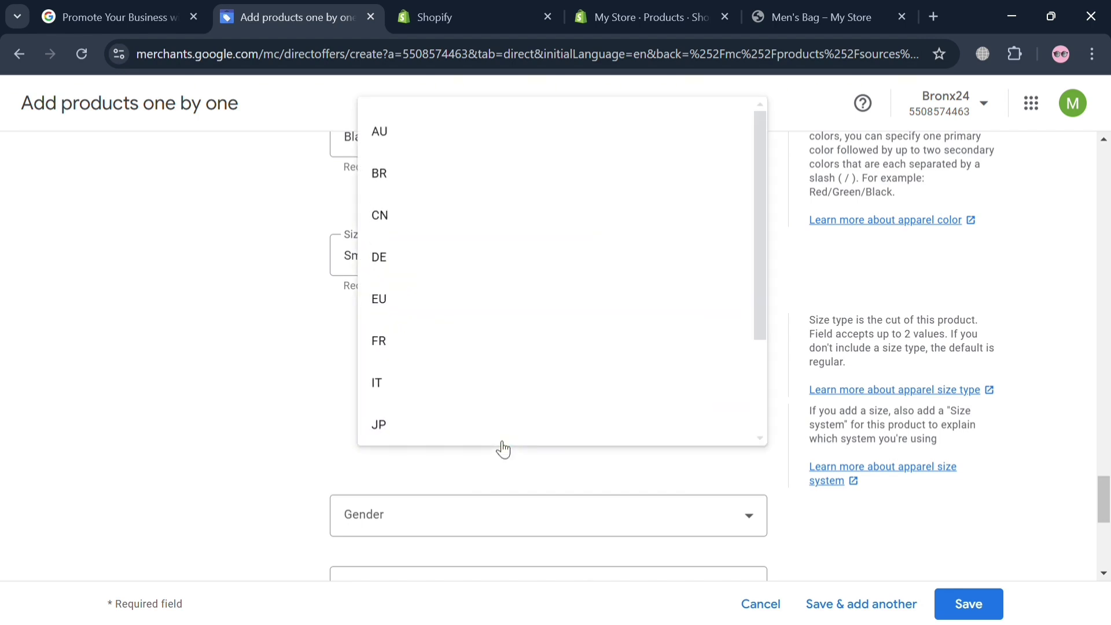
pyautogui.click(496, 307)
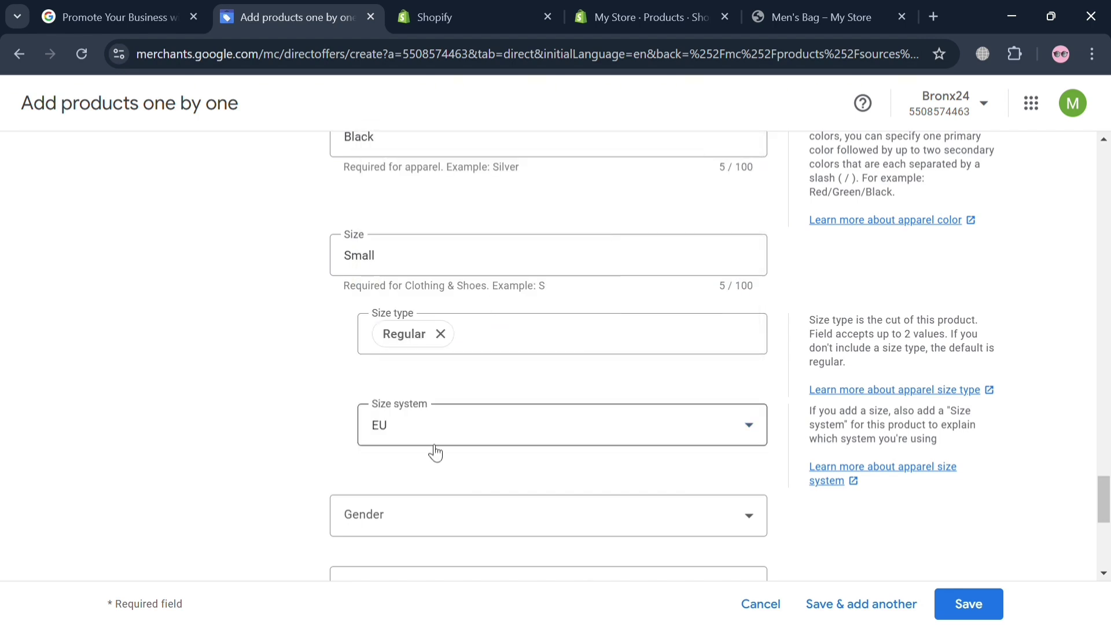
pyautogui.scroll(-5, 432, 451)
pyautogui.click(658, 196)
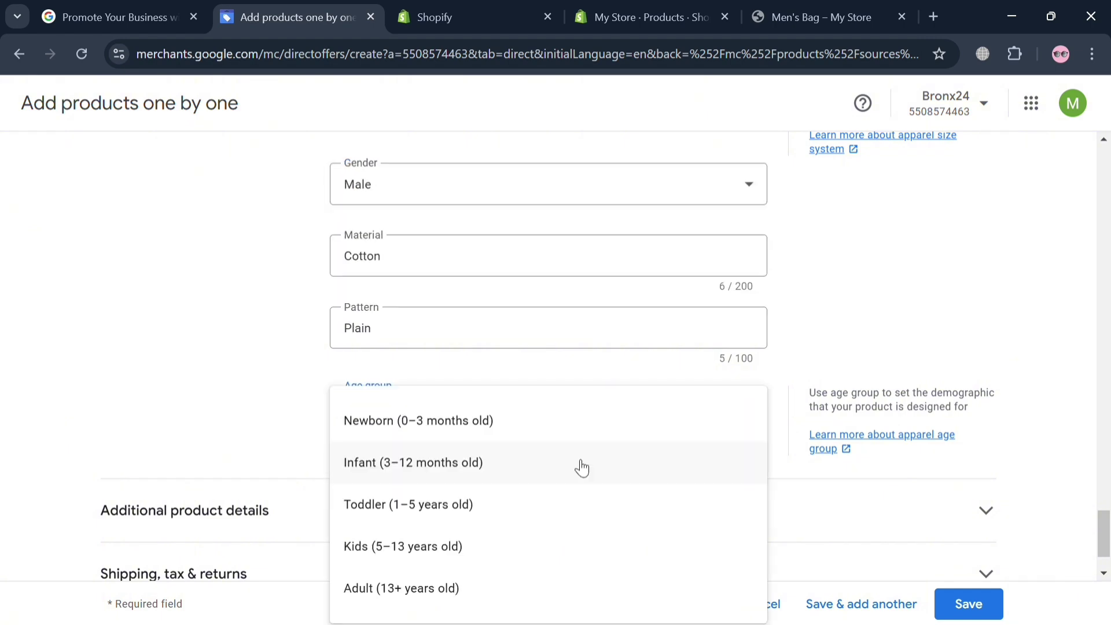
pyautogui.click(568, 579)
pyautogui.scroll(-2, 566, 577)
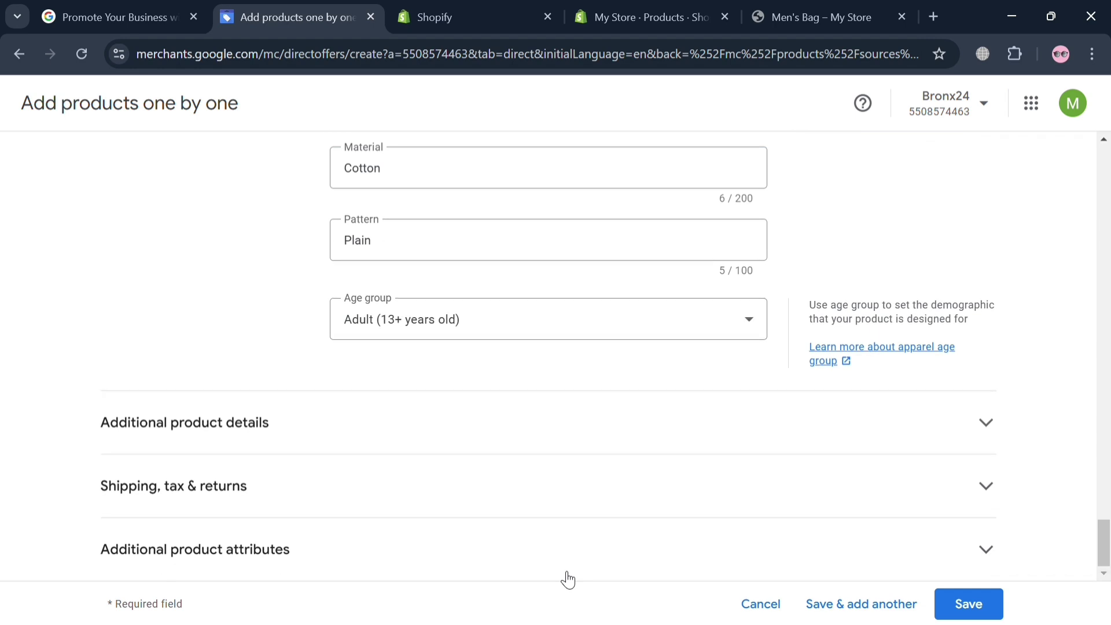
# Expand and review the additional product details and the shipping, tax and returns settings, leaving their optional fields empty
pyautogui.click(586, 419)
pyautogui.scroll(-5, 585, 414)
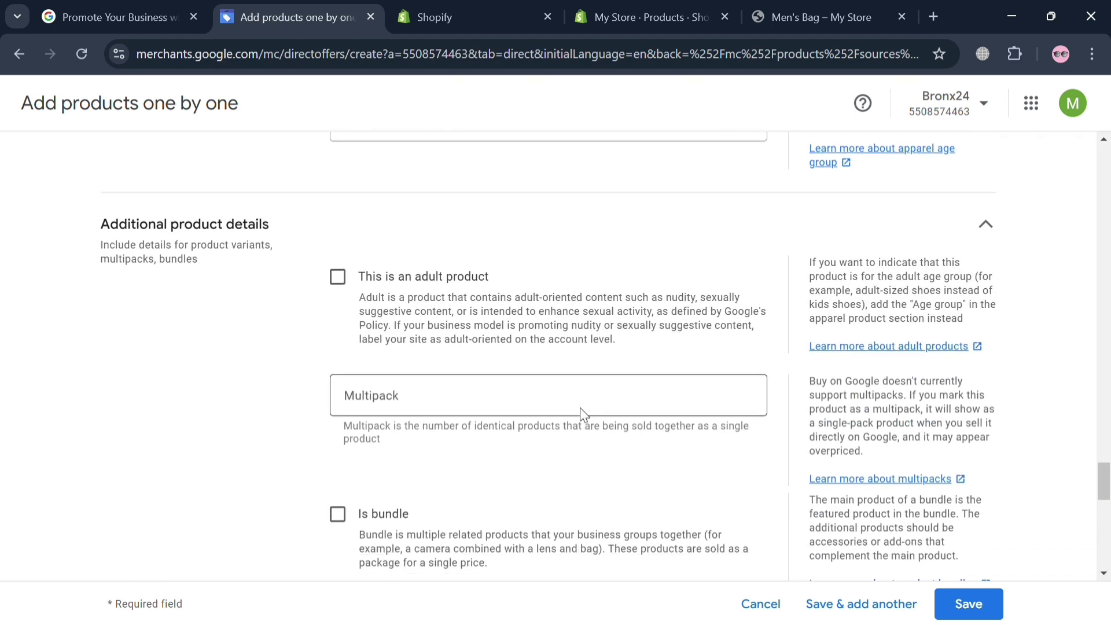
pyautogui.scroll(-15, 585, 415)
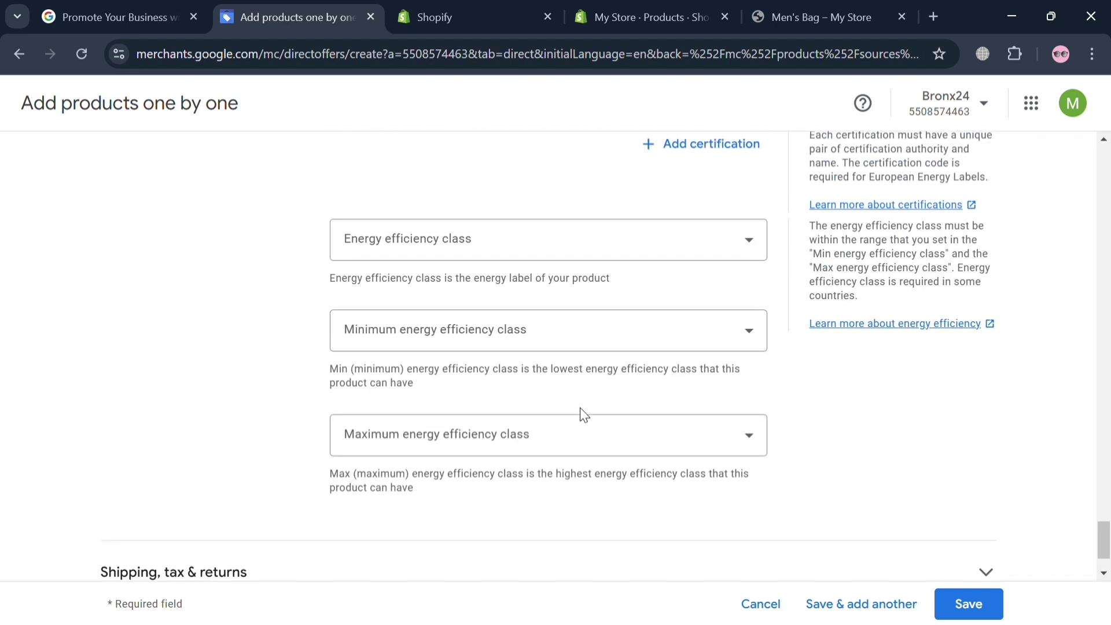
pyautogui.click(594, 489)
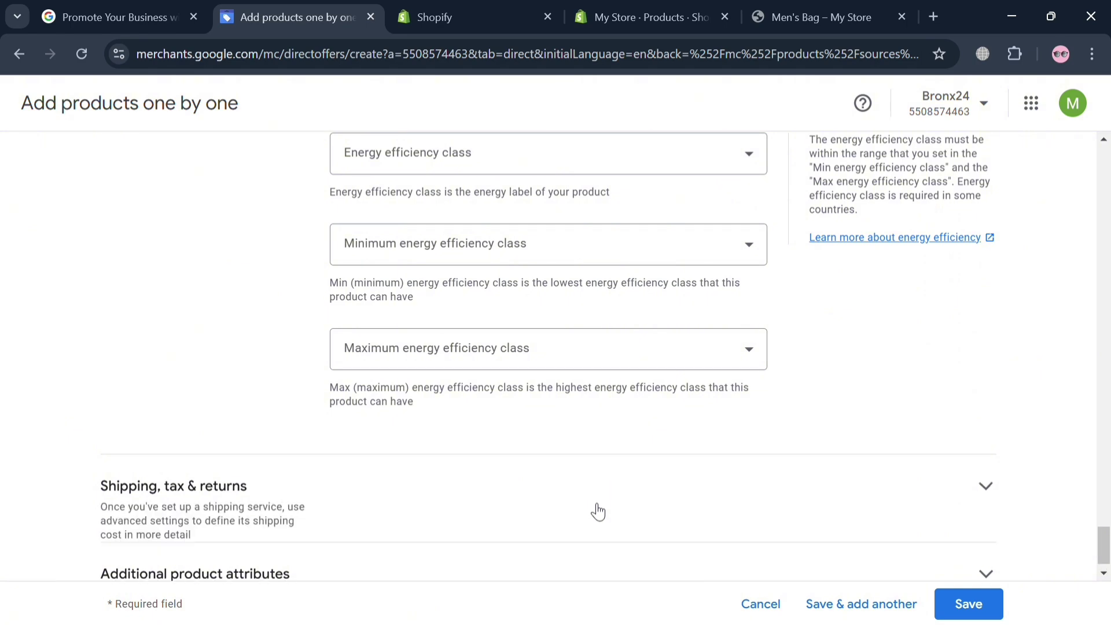
pyautogui.scroll(-4, 595, 508)
pyautogui.scroll(-12, 594, 510)
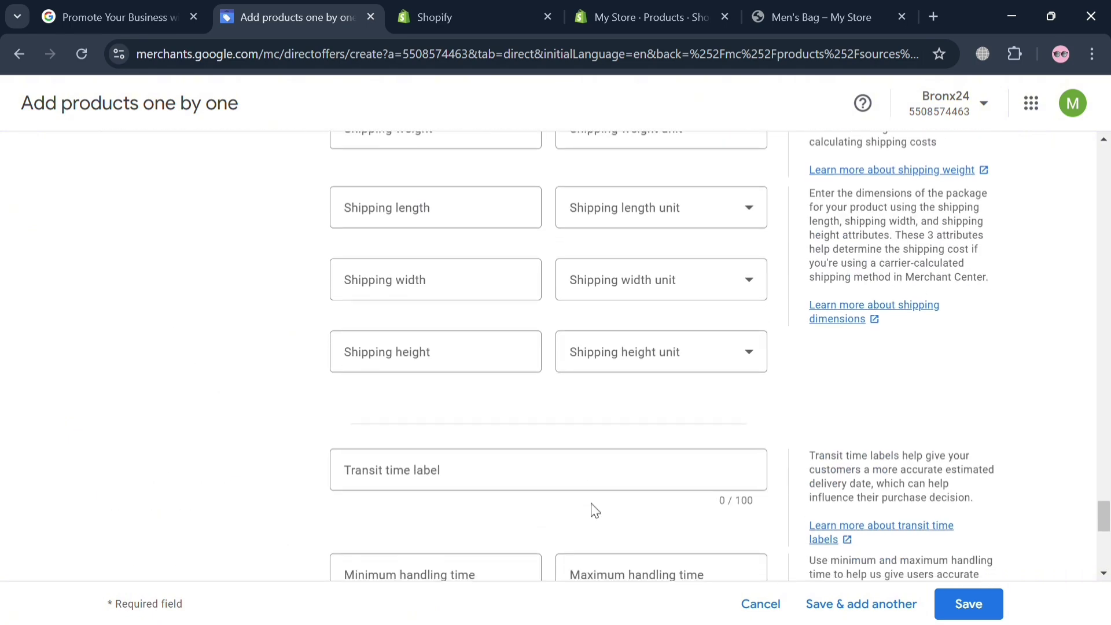
pyautogui.scroll(-5, 595, 511)
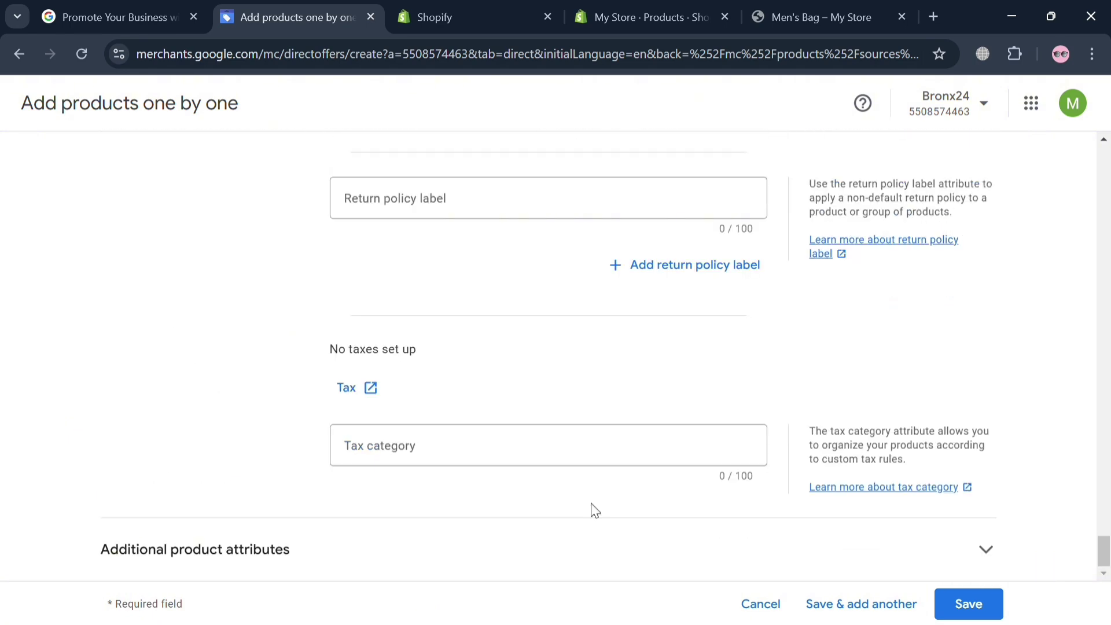
# Expand the additional product attributes, add none, and save the Men's Bag product
pyautogui.click(601, 550)
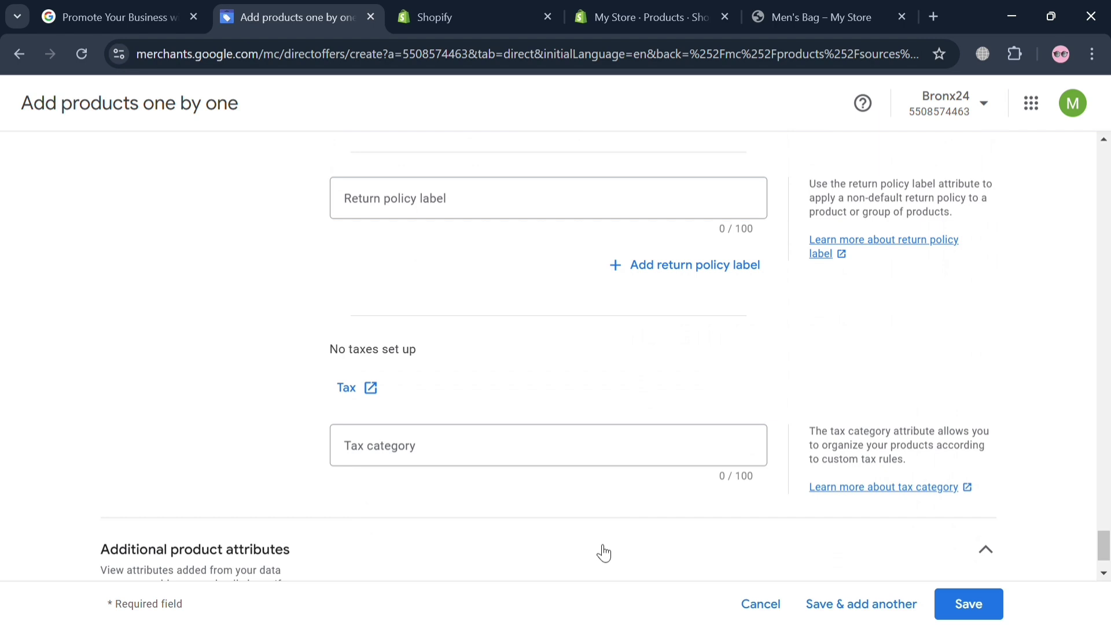
pyautogui.scroll(-2, 602, 552)
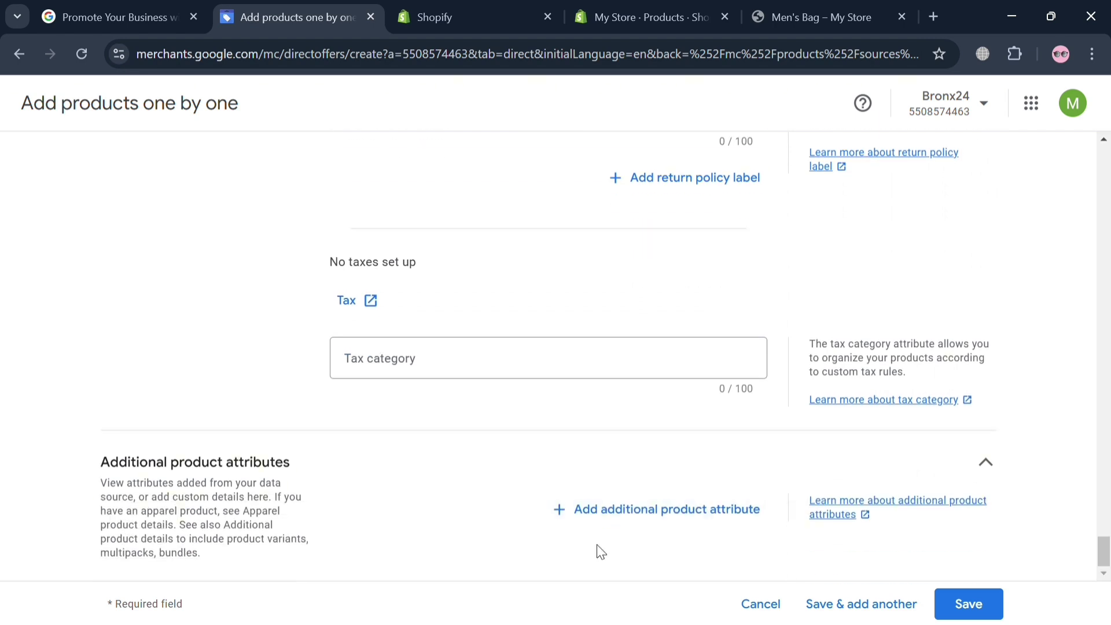
pyautogui.click(968, 608)
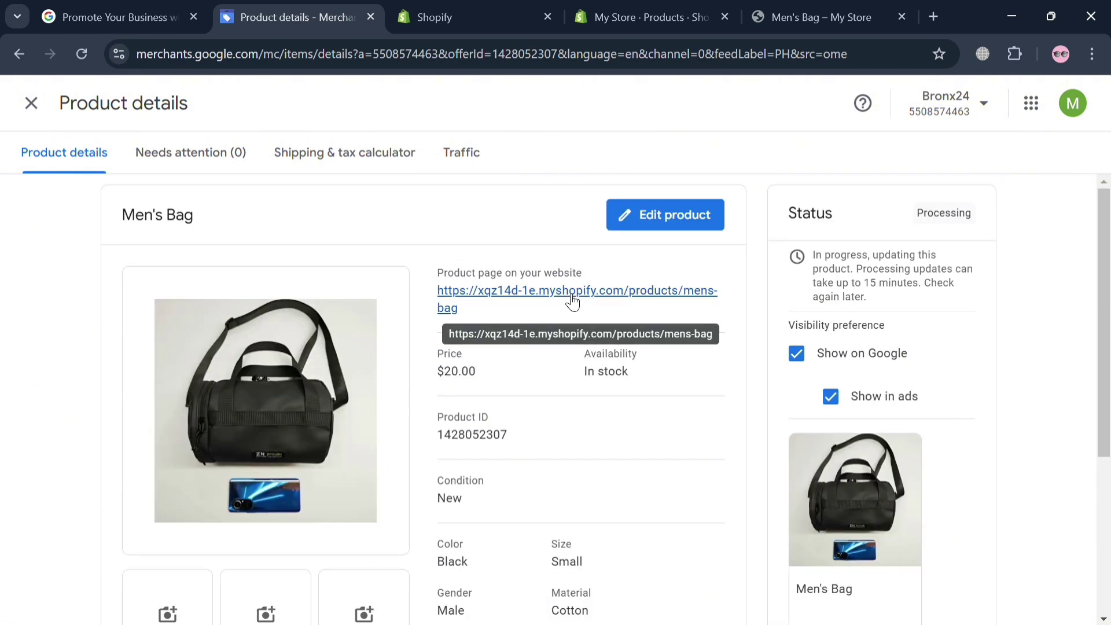
# Switch to the Shopify storefront's Men's Bag page and review the product's listing there
pyautogui.click(813, 7)
pyautogui.scroll(-3, 812, 390)
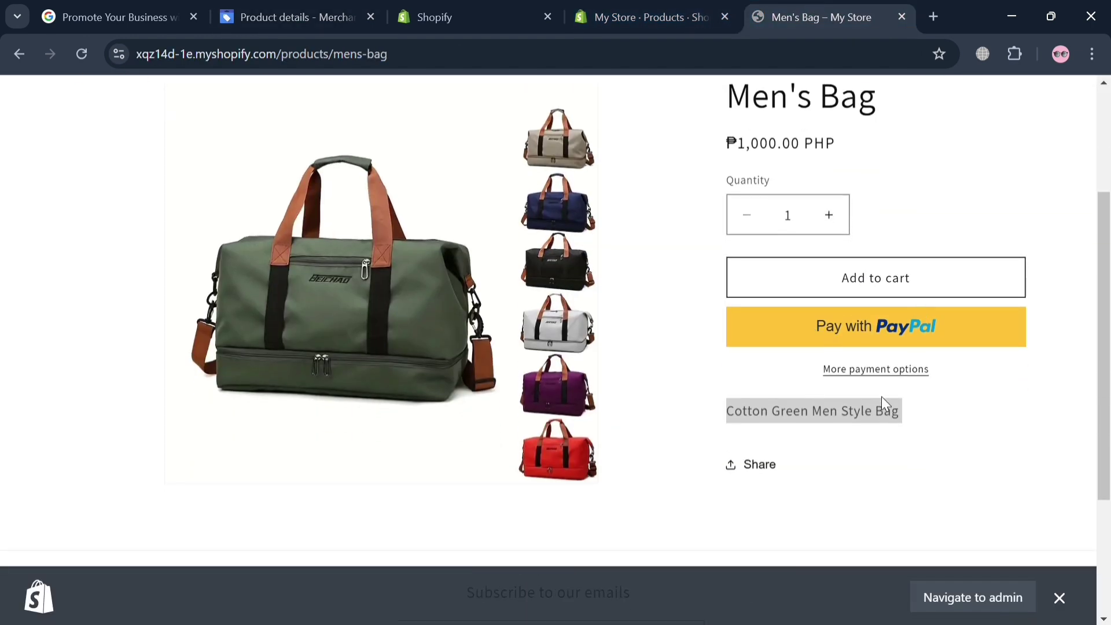
pyautogui.scroll(3, 700, 333)
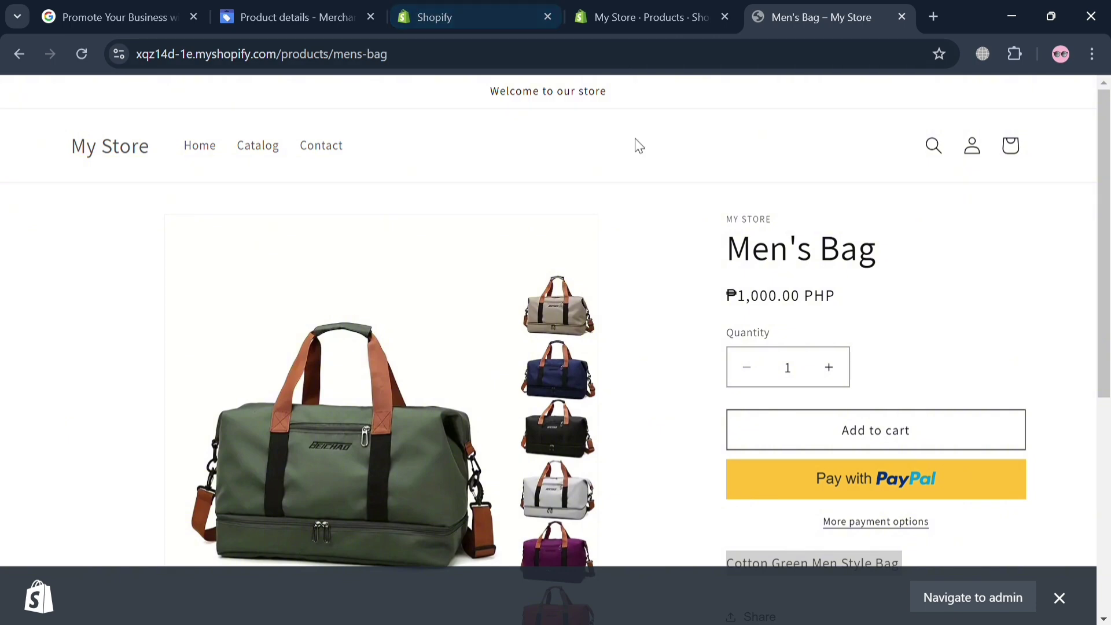
# Return to Merchant Center, review the saved Men's Bag details and close them to go back to the product list
pyautogui.click(299, 6)
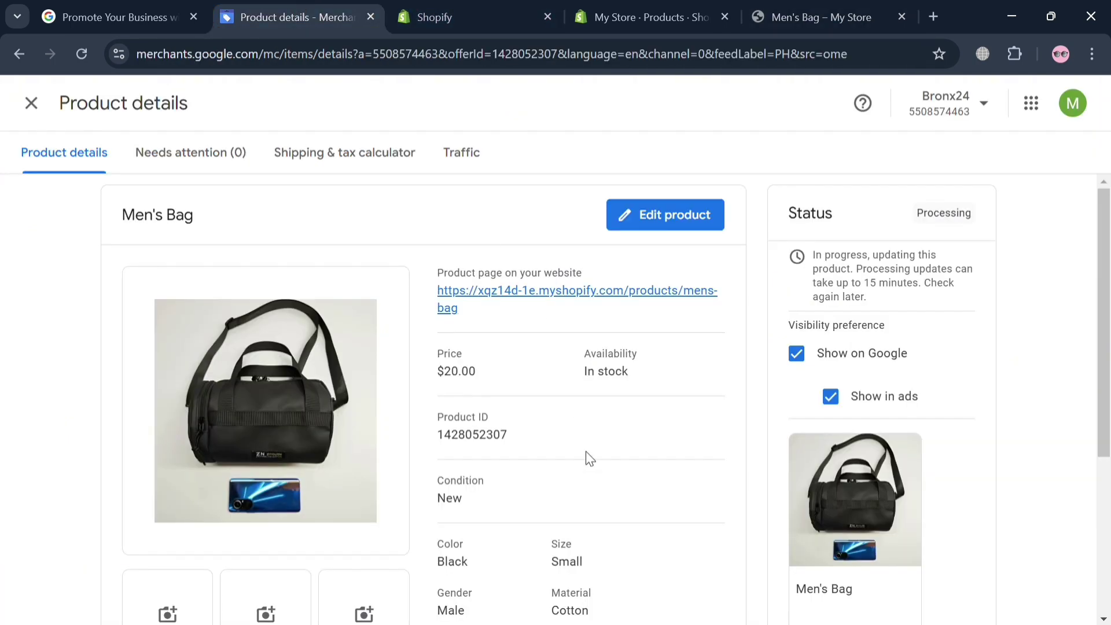
pyautogui.scroll(-4, 589, 458)
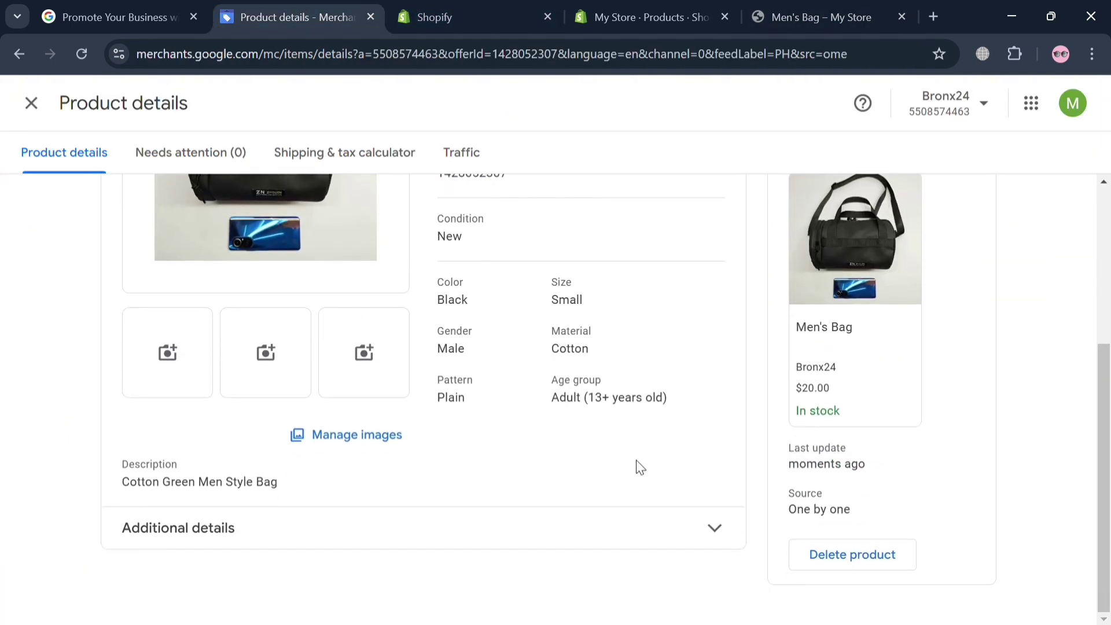
pyautogui.scroll(4, 635, 467)
pyautogui.click(31, 103)
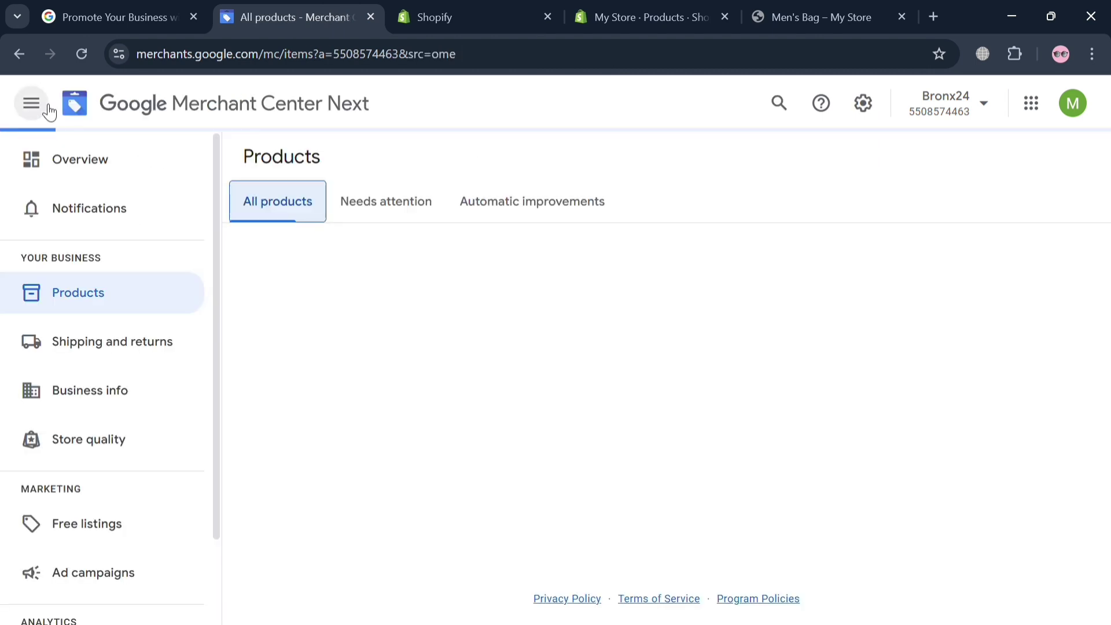